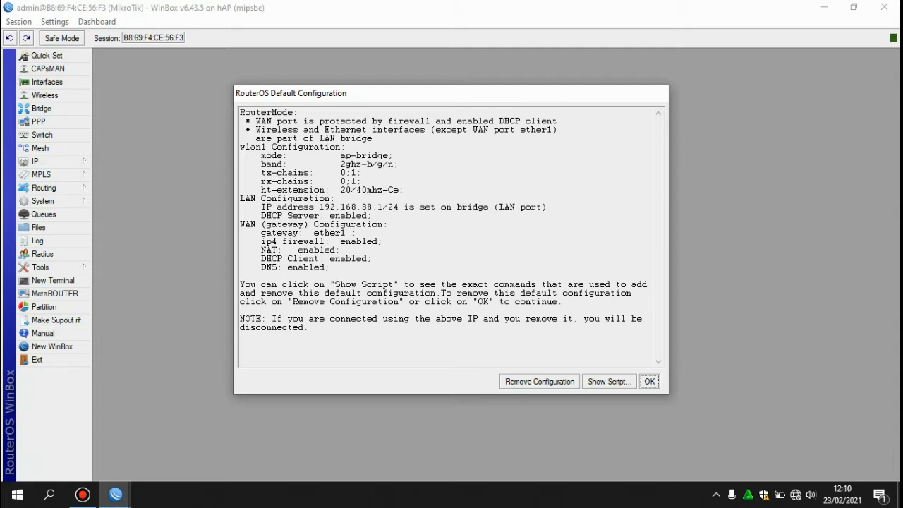
# Remove the router's default configuration and reconnect to the discovered MikroTik router by its MAC address with the admin login.
pyautogui.click(533, 381)
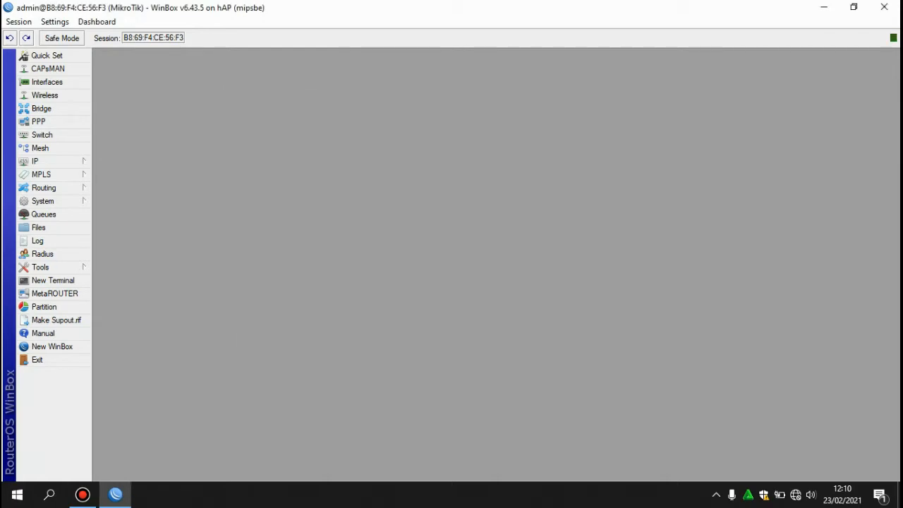
pyautogui.click(884, 7)
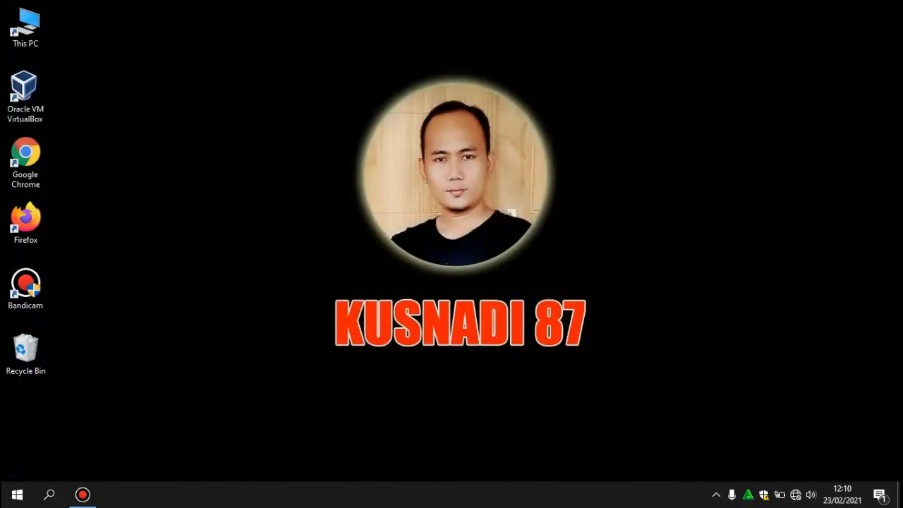
pyautogui.click(16, 493)
pyautogui.click(68, 398)
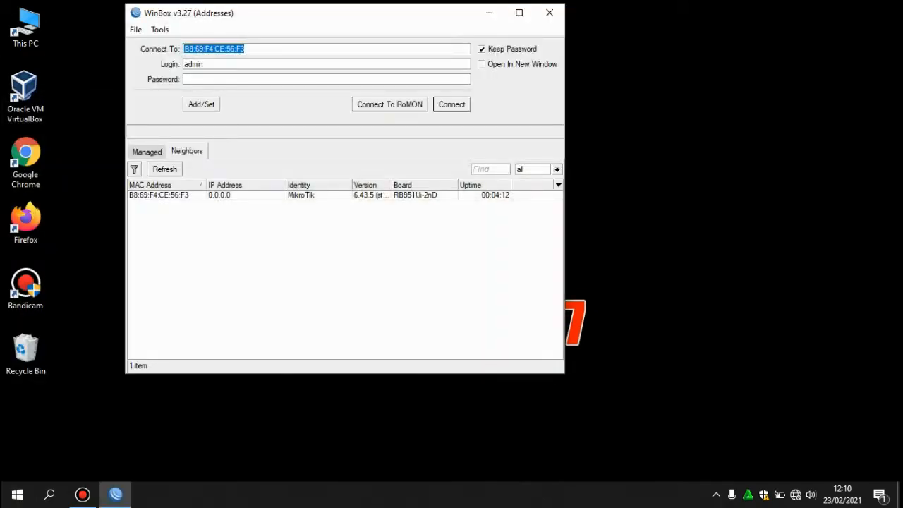
pyautogui.click(166, 196)
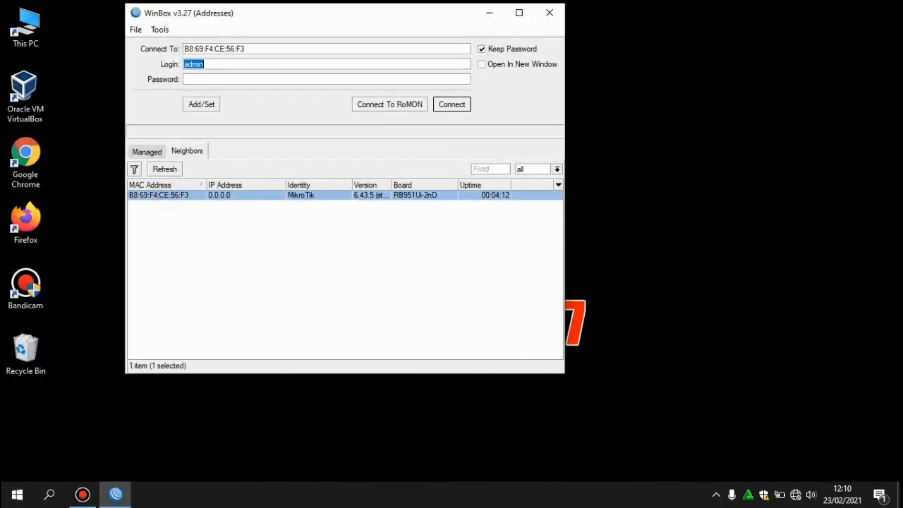
pyautogui.press('Return')
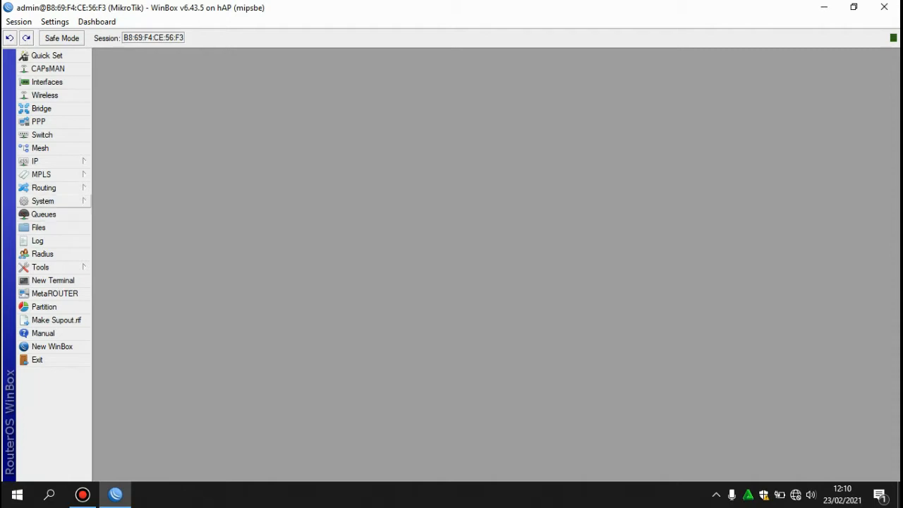
# Change the router's system identity by appending a hyphen and the owner's name to MikroTik.
pyautogui.click(66, 201)
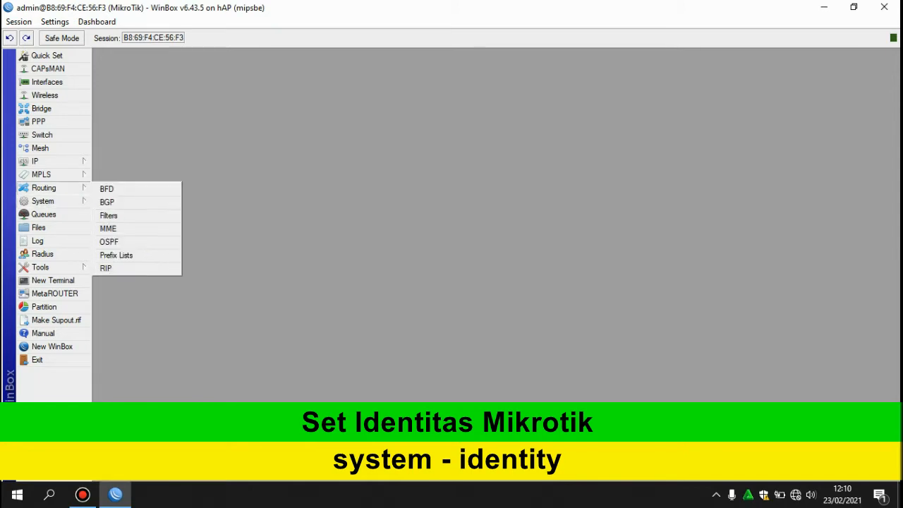
pyautogui.click(76, 205)
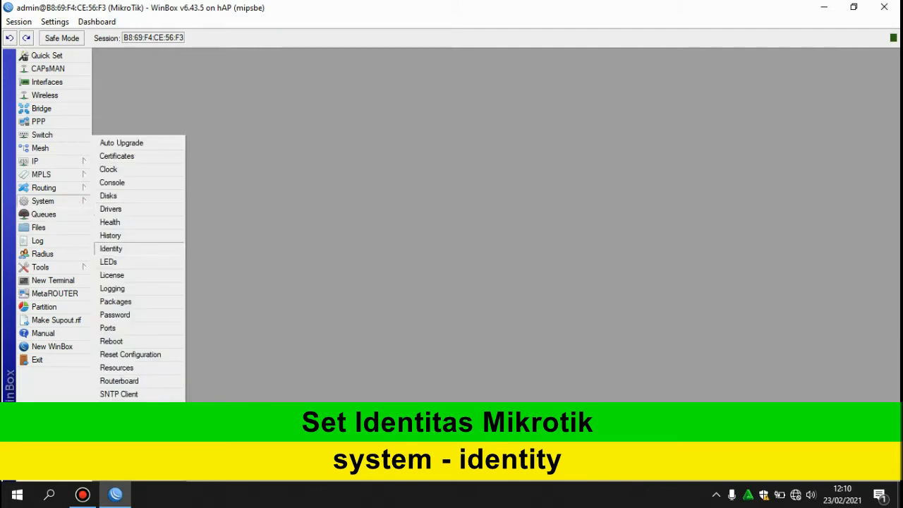
pyautogui.click(122, 248)
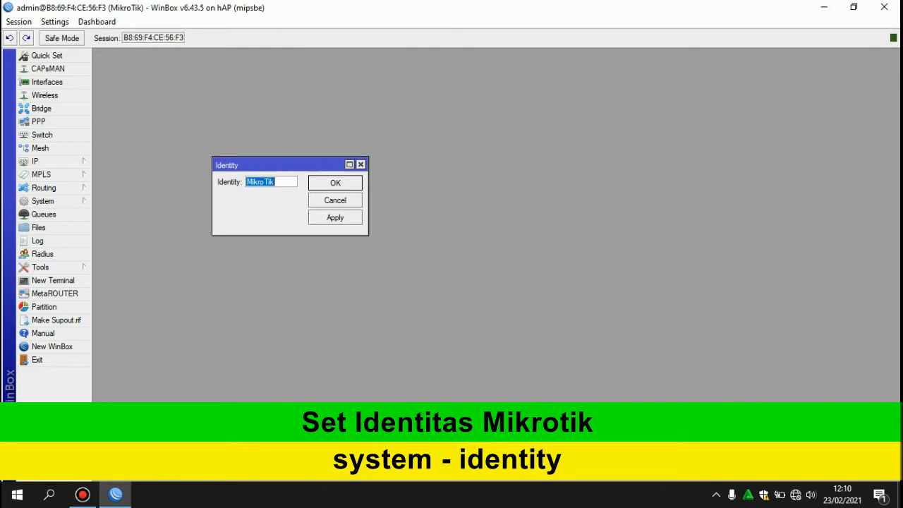
pyautogui.press('End')
pyautogui.write('-Kusnadi')
pyautogui.click(336, 218)
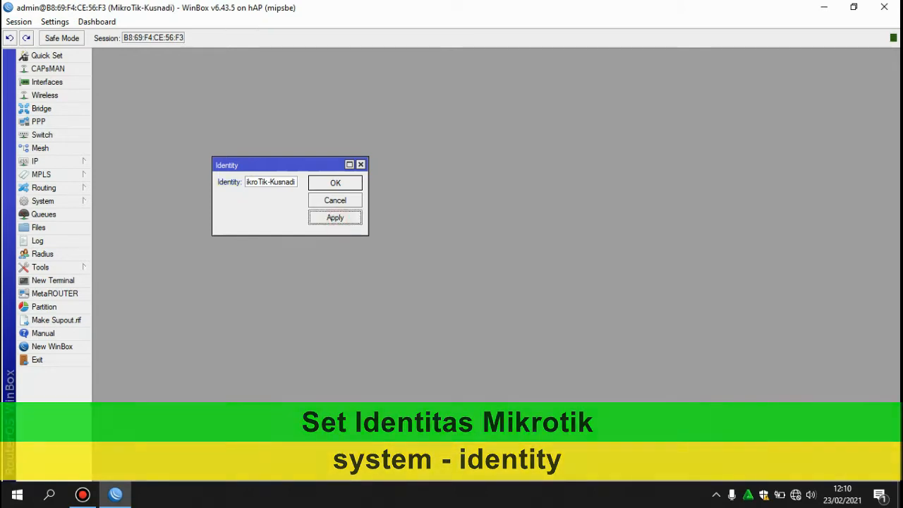
pyautogui.click(342, 186)
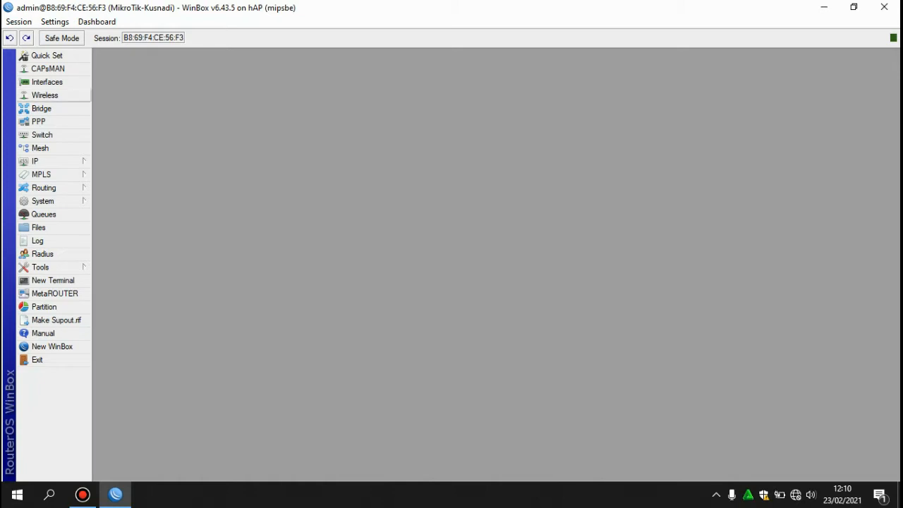
# Rename the ether1 interface to ether1-internet.
pyautogui.click(47, 81)
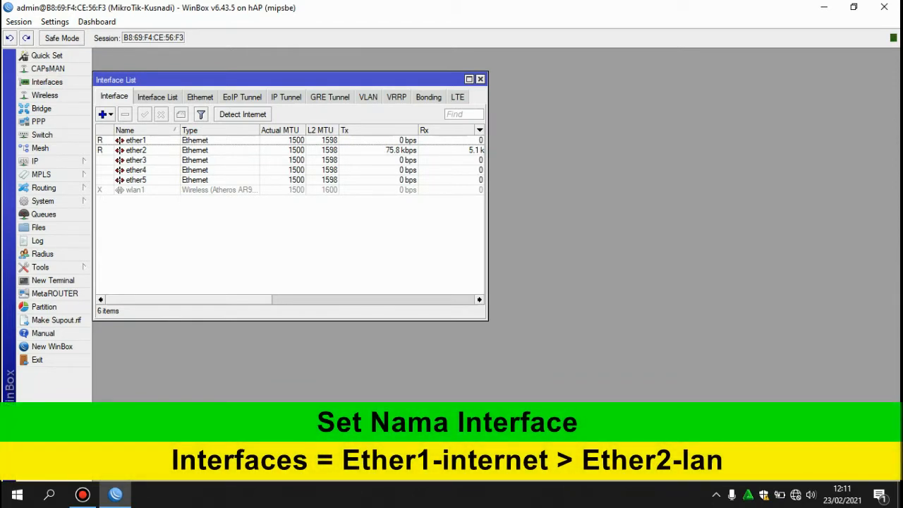
pyautogui.doubleClick(131, 139)
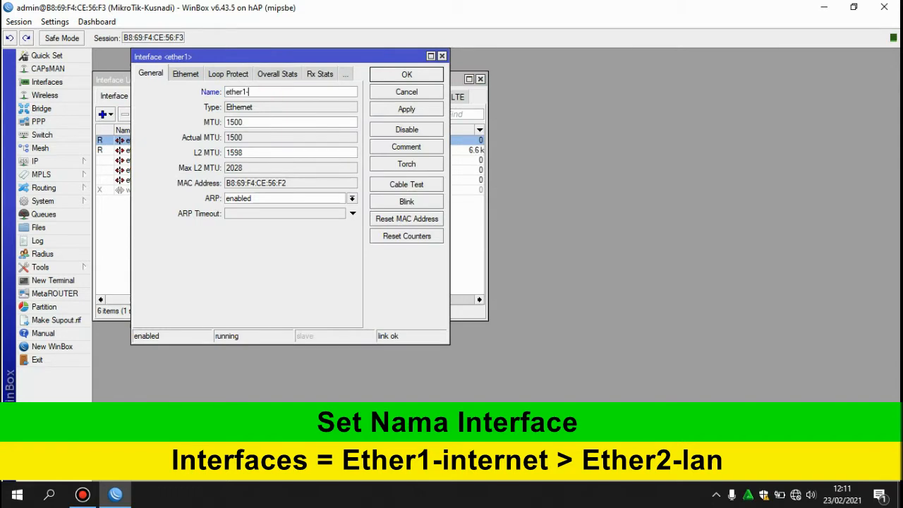
pyautogui.write('-internet')
pyautogui.click(406, 109)
pyautogui.click(407, 75)
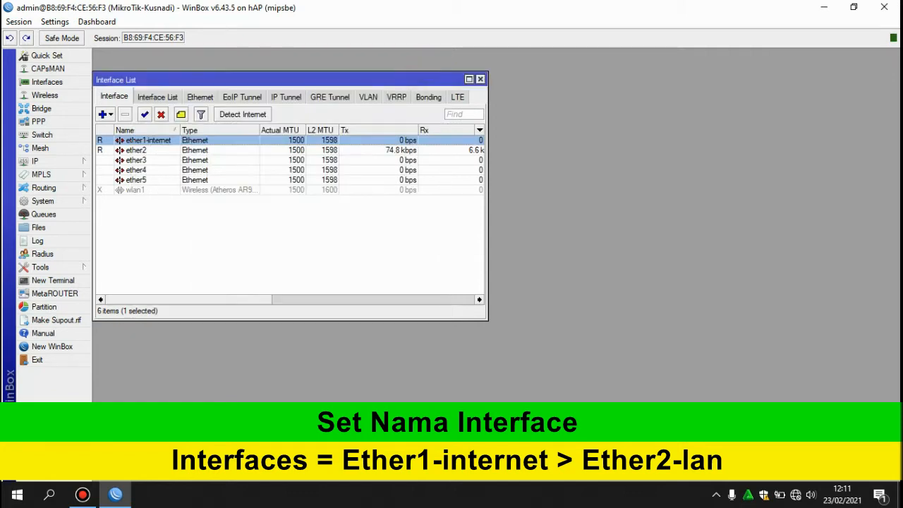
# Rename the ether2 interface to ether2-lan and close the interface list.
pyautogui.doubleClick(151, 151)
pyautogui.click(276, 91)
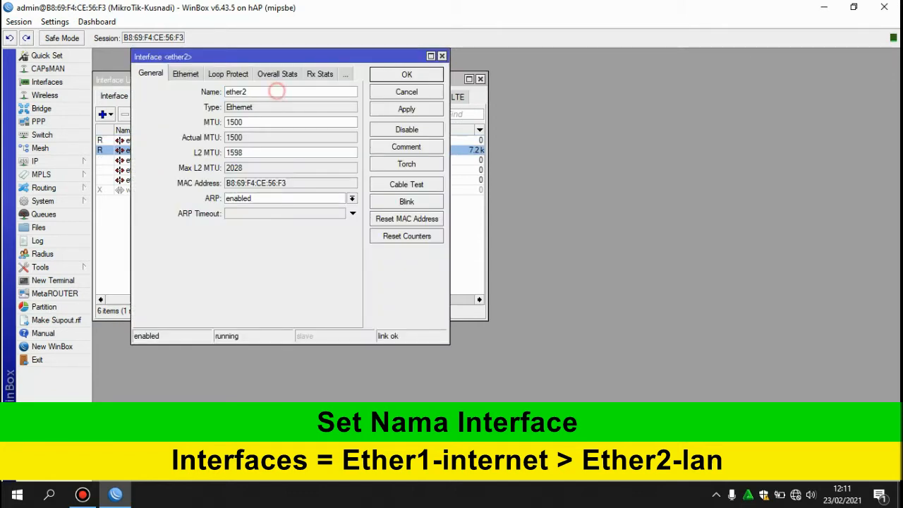
pyautogui.write('-lan')
pyautogui.click(394, 106)
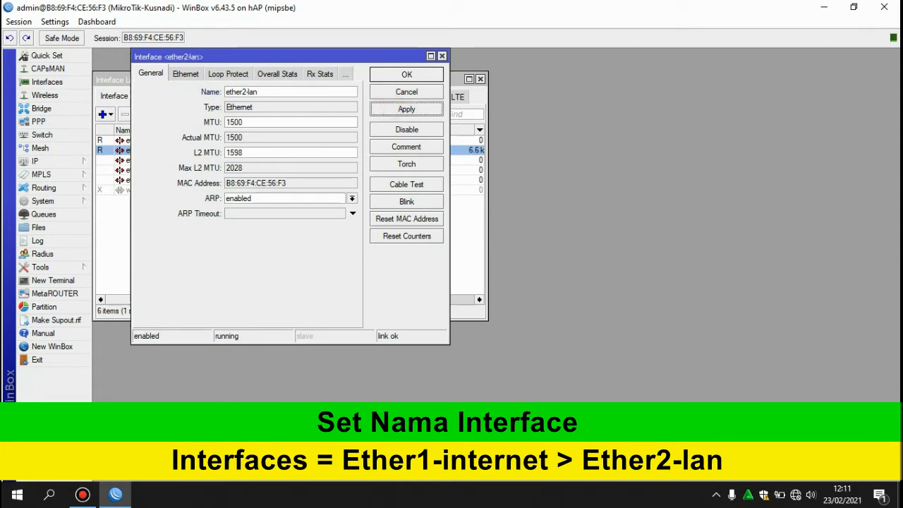
pyautogui.click(398, 75)
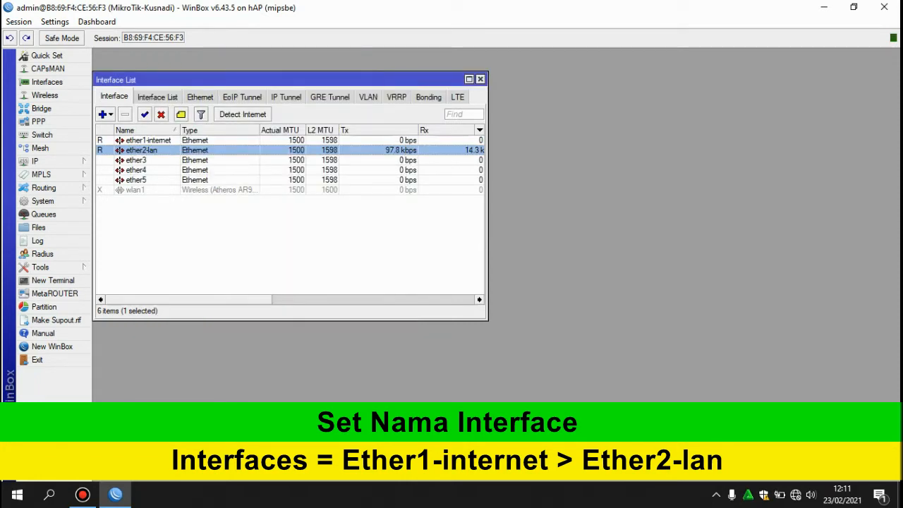
pyautogui.click(480, 79)
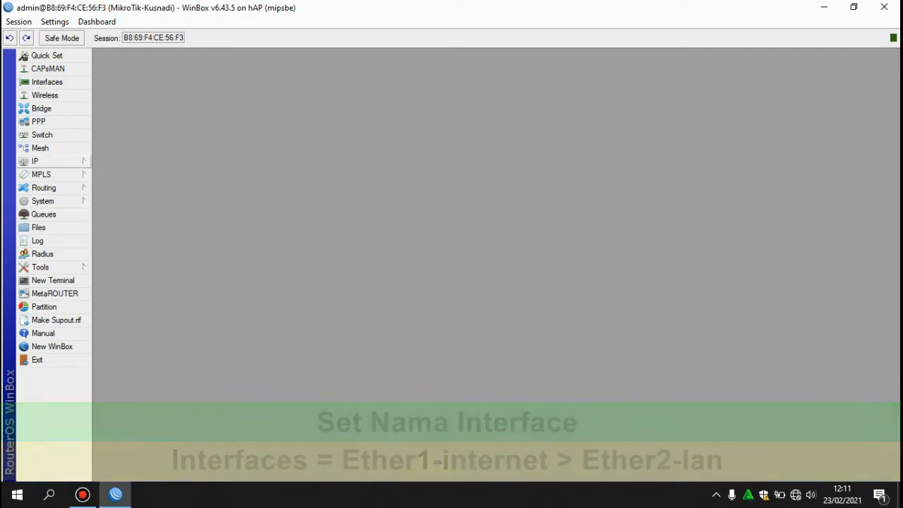
# Add the IP address 192.168.1.100/24 on the ether1-internet interface.
pyautogui.click(71, 161)
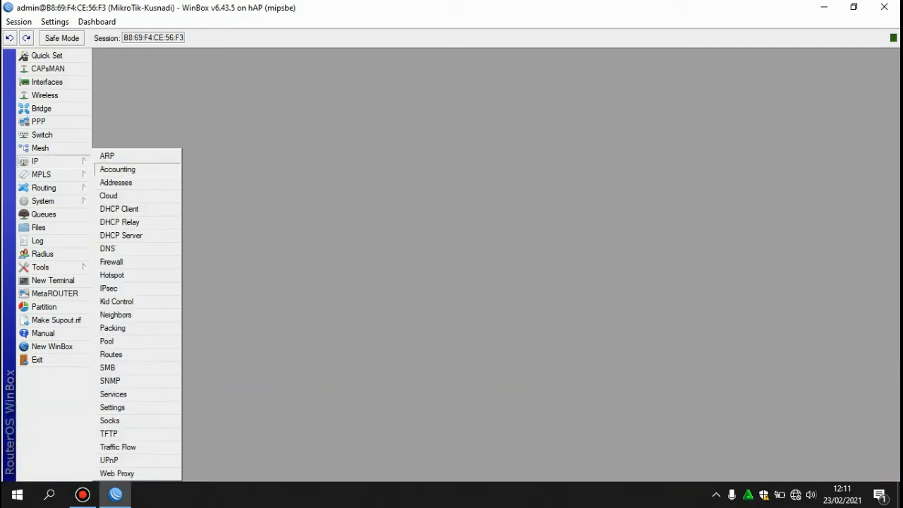
pyautogui.click(120, 181)
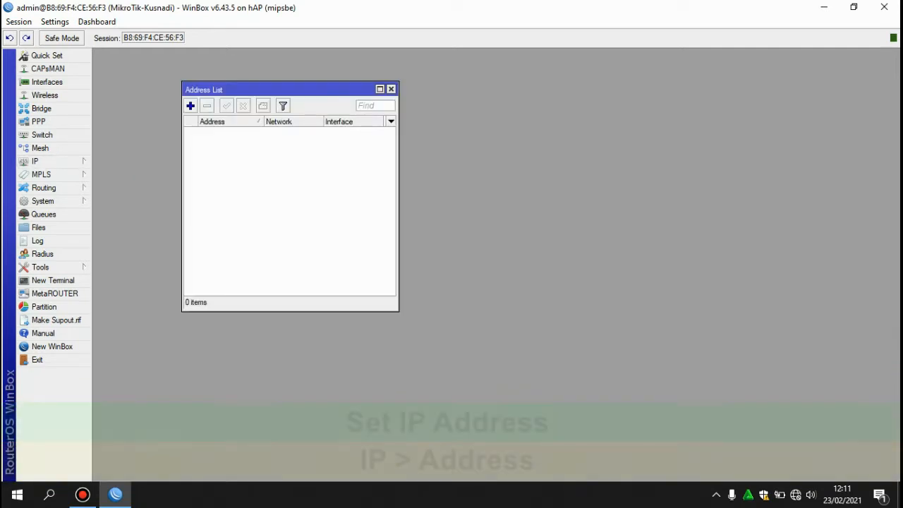
pyautogui.click(190, 106)
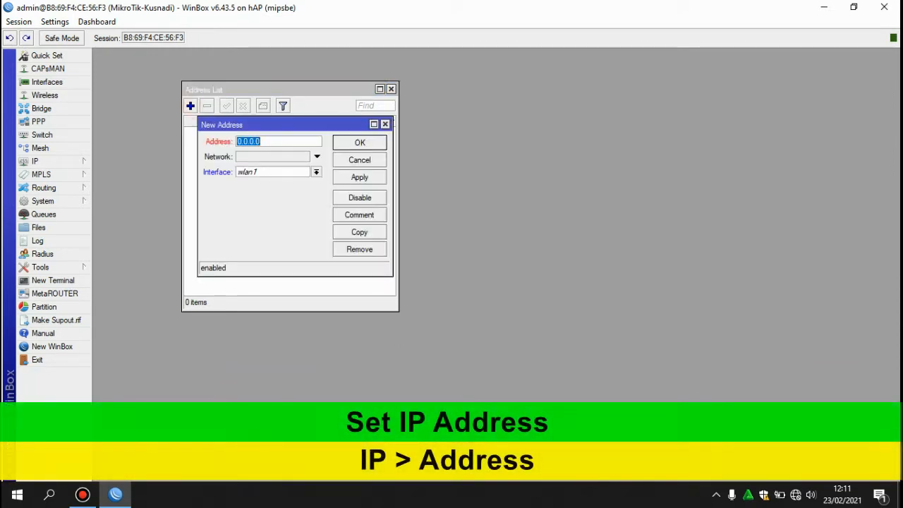
pyautogui.click(316, 172)
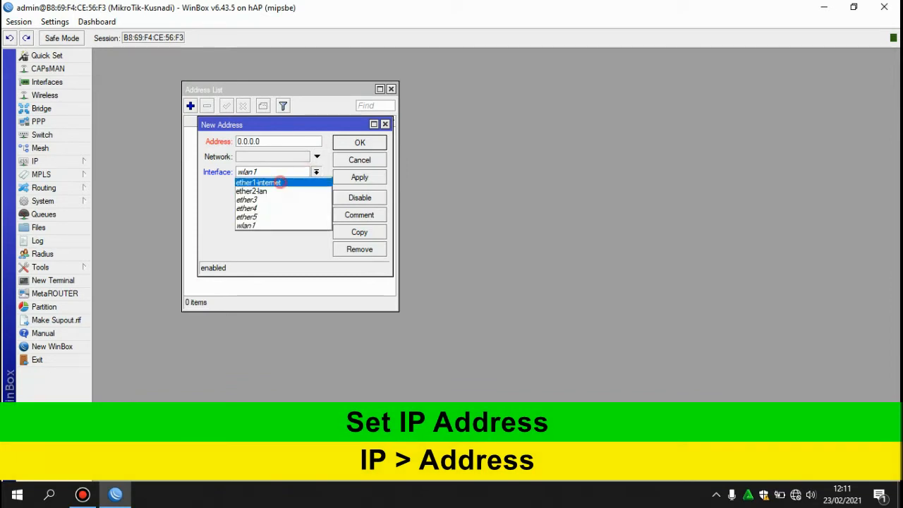
pyautogui.click(280, 183)
pyautogui.click(291, 143)
pyautogui.doubleClick(291, 144)
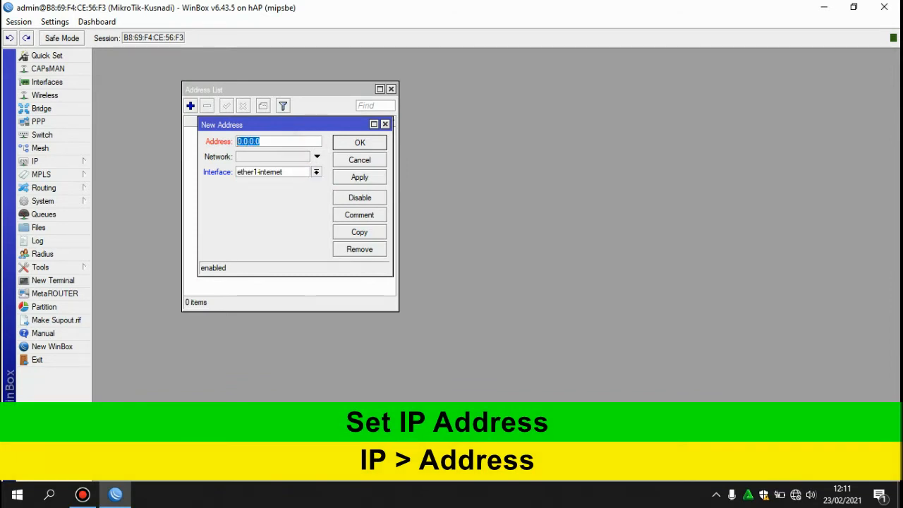
pyautogui.write('192.168')
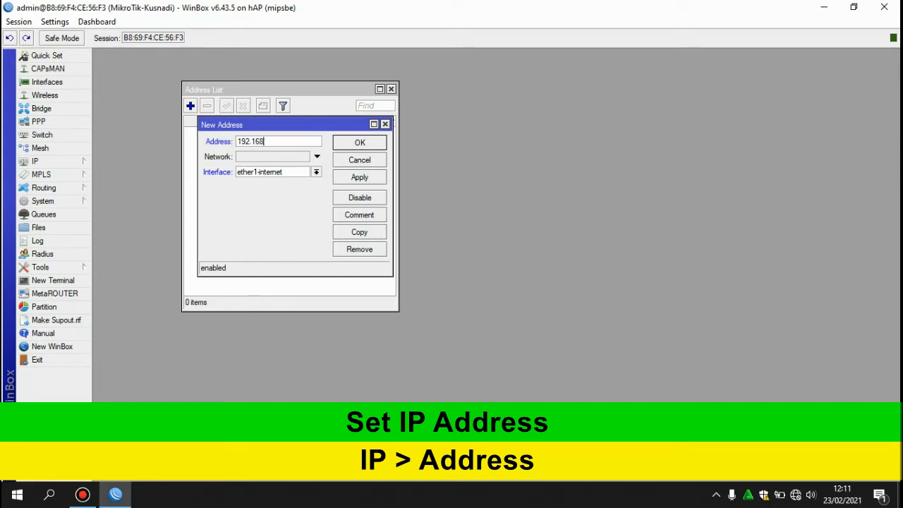
pyautogui.write('.1.100/24')
pyautogui.click(353, 177)
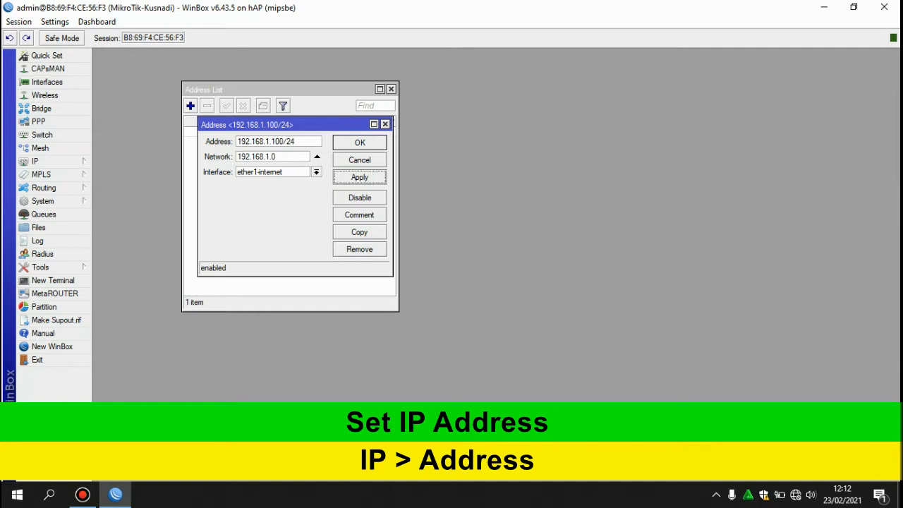
pyautogui.click(359, 142)
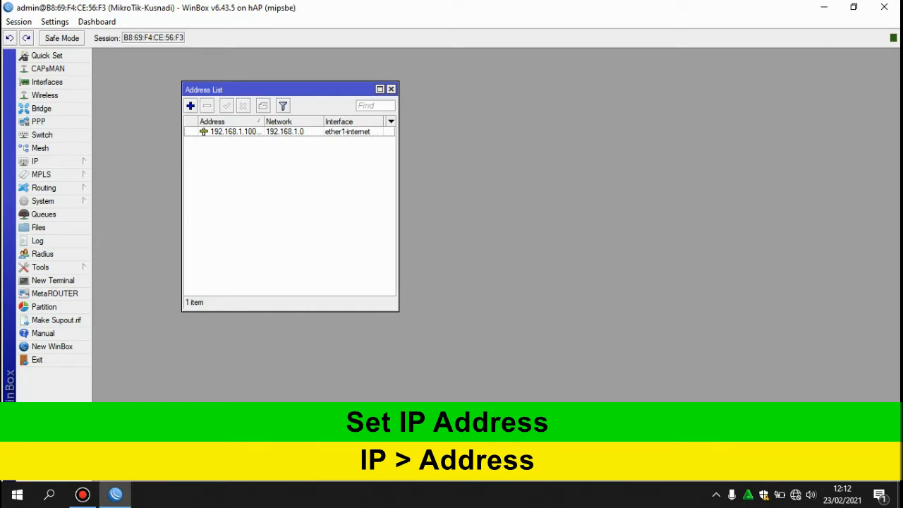
# Add the IP address 192.168.10.1/24 on the ether2-lan interface.
pyautogui.click(190, 105)
pyautogui.click(287, 172)
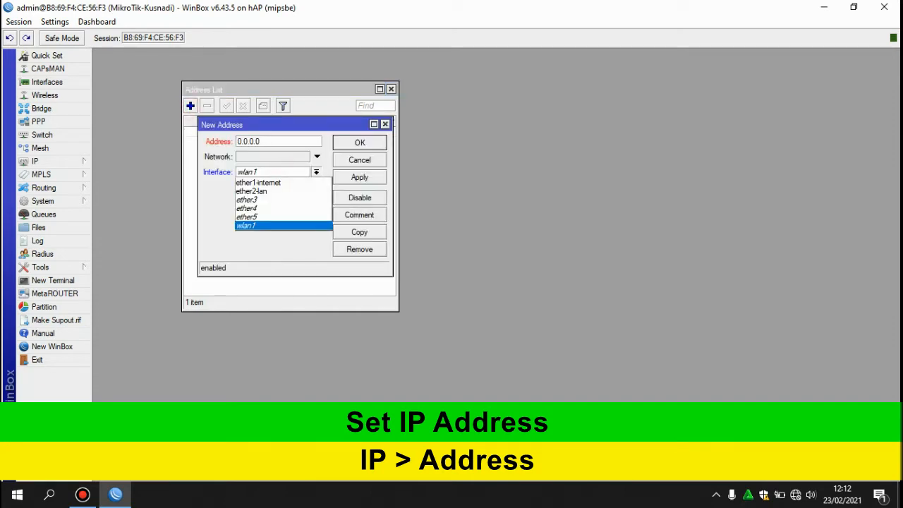
pyautogui.click(284, 191)
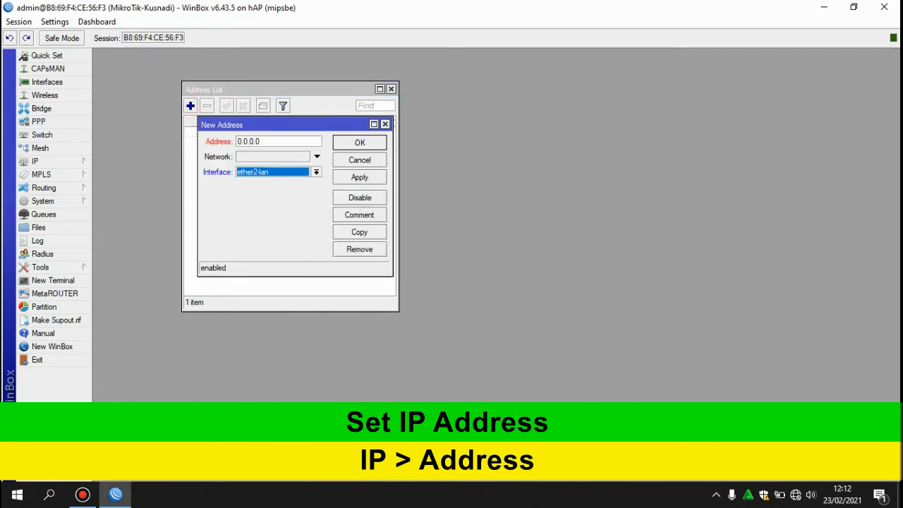
pyautogui.doubleClick(288, 144)
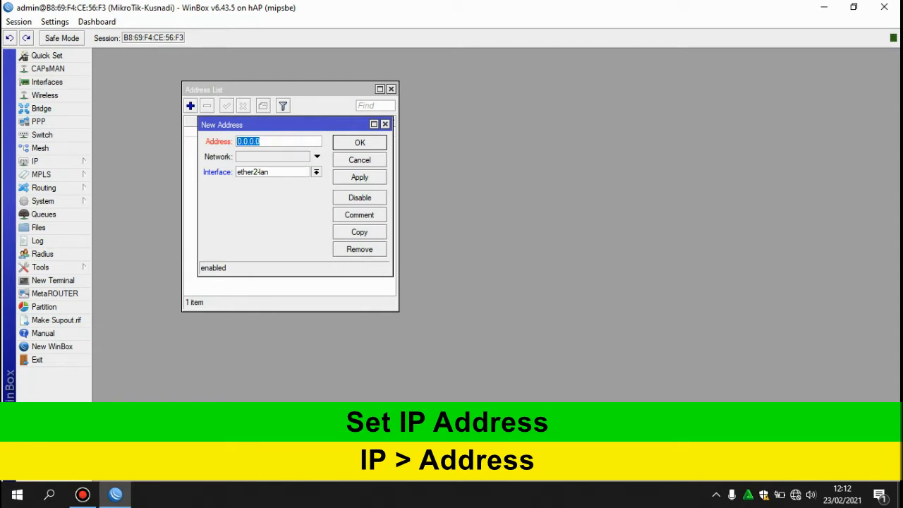
pyautogui.write('192.168.10.1/24')
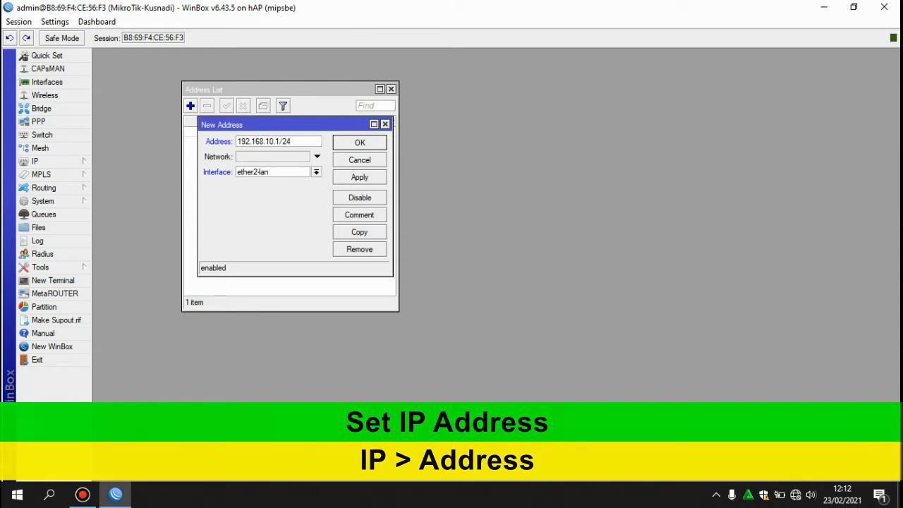
pyautogui.click(361, 177)
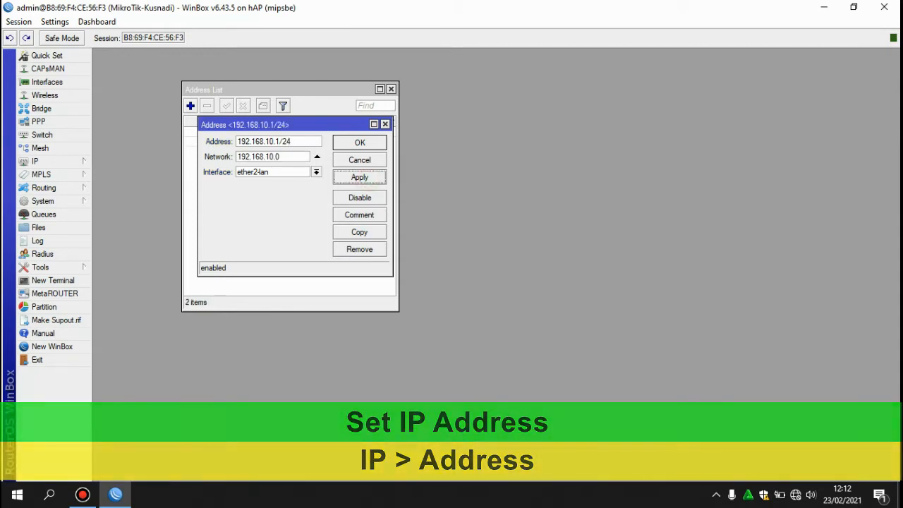
pyautogui.click(366, 144)
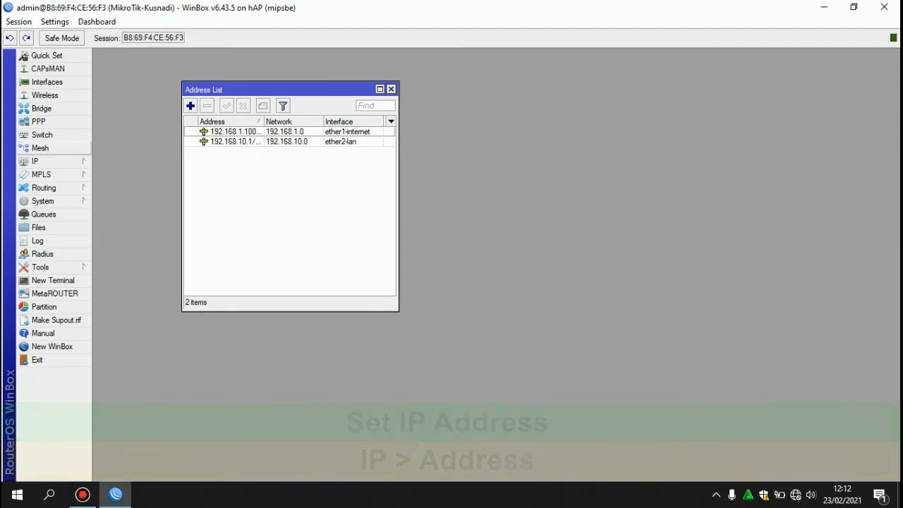
# Add a default route for destination 0.0.0.0/0 with gateway 192.168.1.1.
pyautogui.click(60, 161)
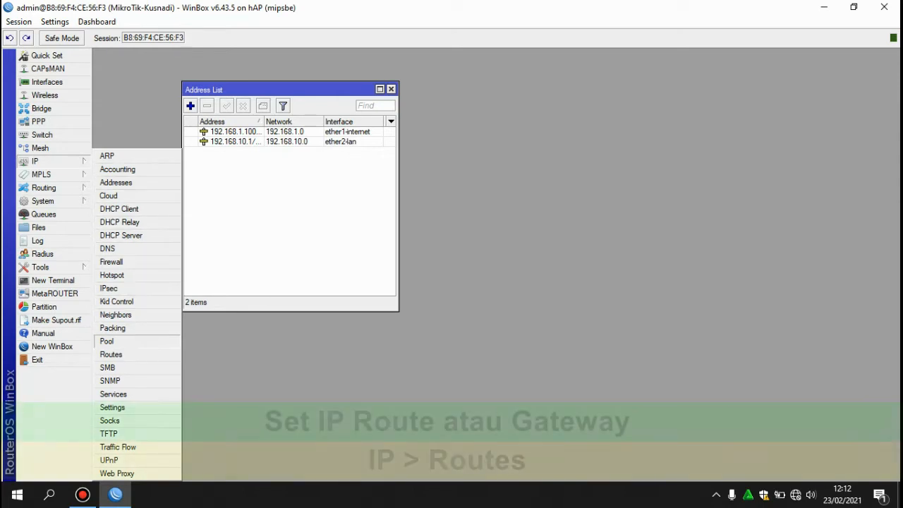
pyautogui.click(113, 354)
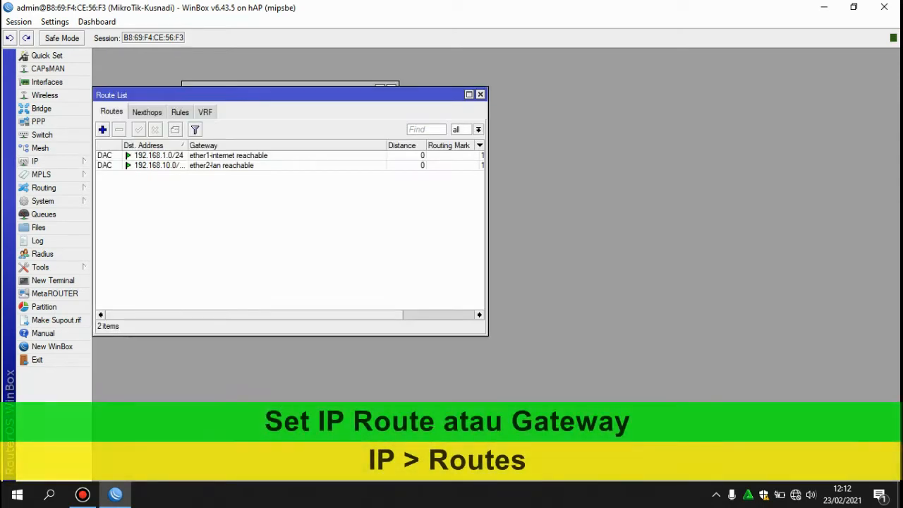
pyautogui.click(102, 129)
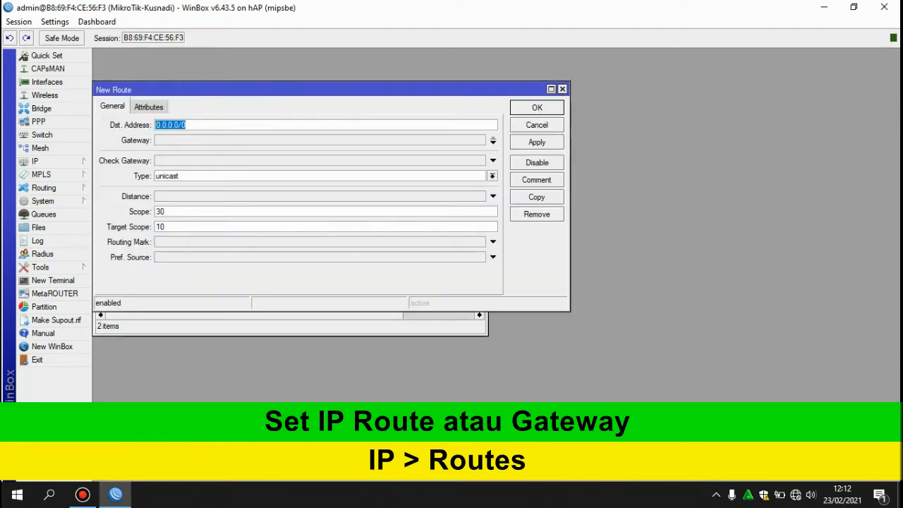
pyautogui.click(176, 140)
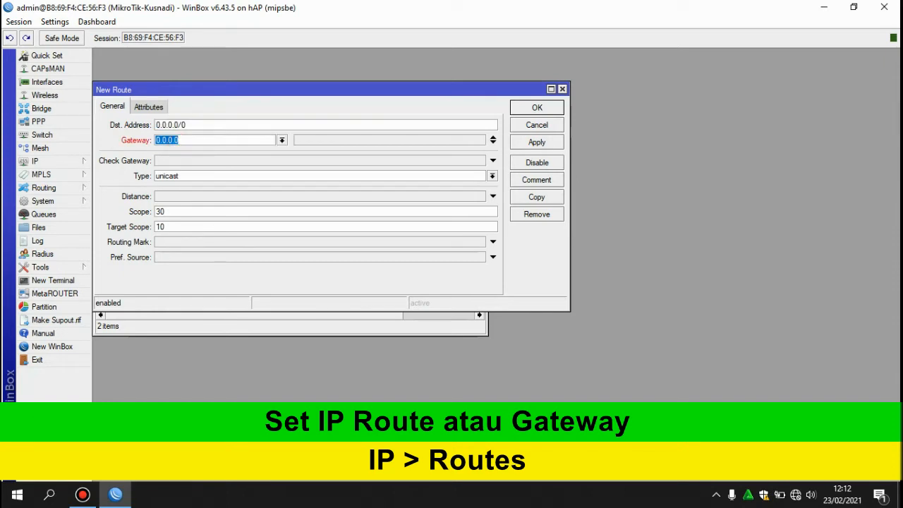
pyautogui.write('192.168.1.1')
pyautogui.click(536, 141)
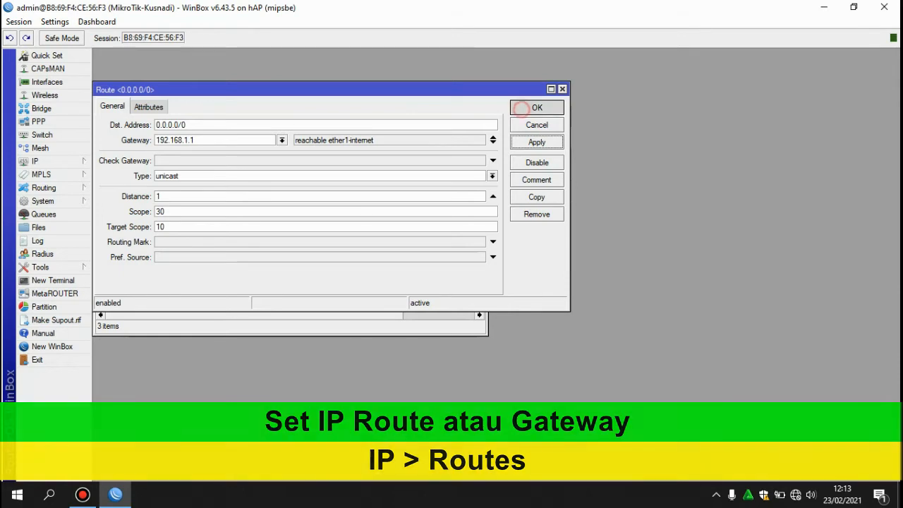
pyautogui.click(537, 107)
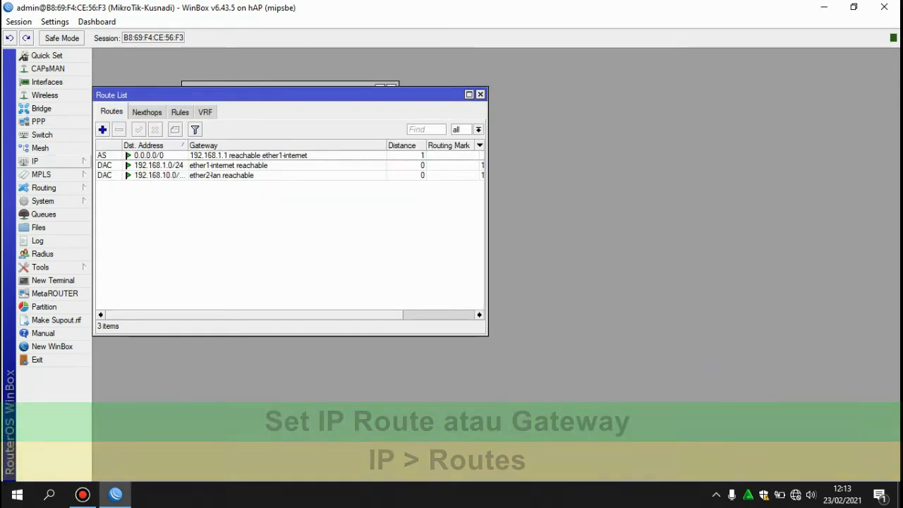
# Set the DNS servers to 8.8.8.8 and 8.8.4.4, and allow remote requests.
pyautogui.click(62, 162)
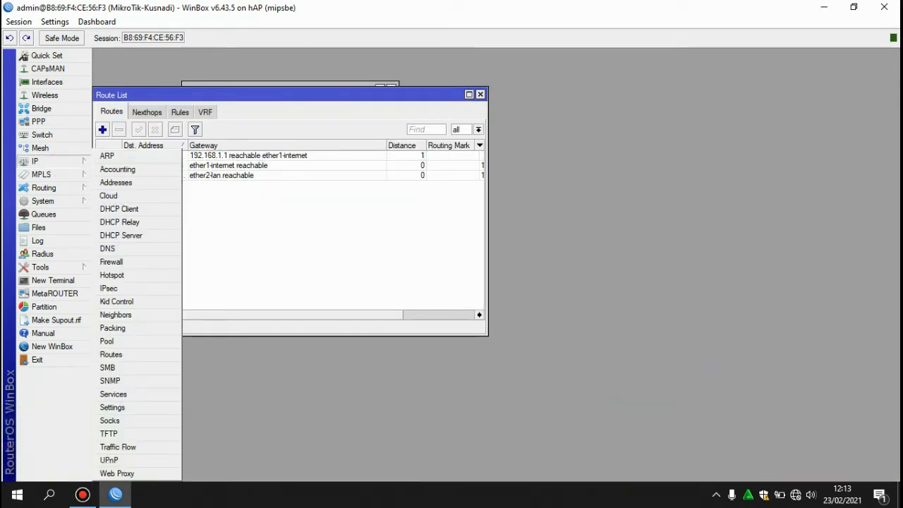
pyautogui.click(116, 247)
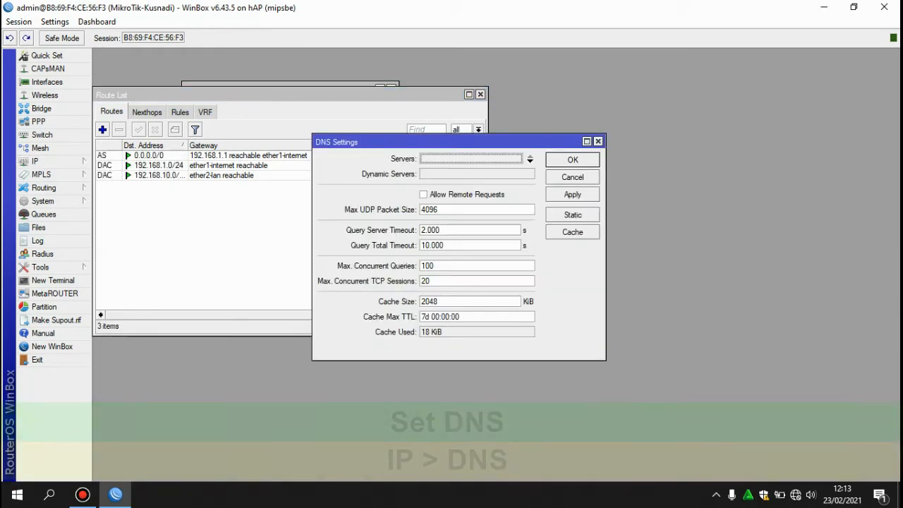
pyautogui.click(447, 161)
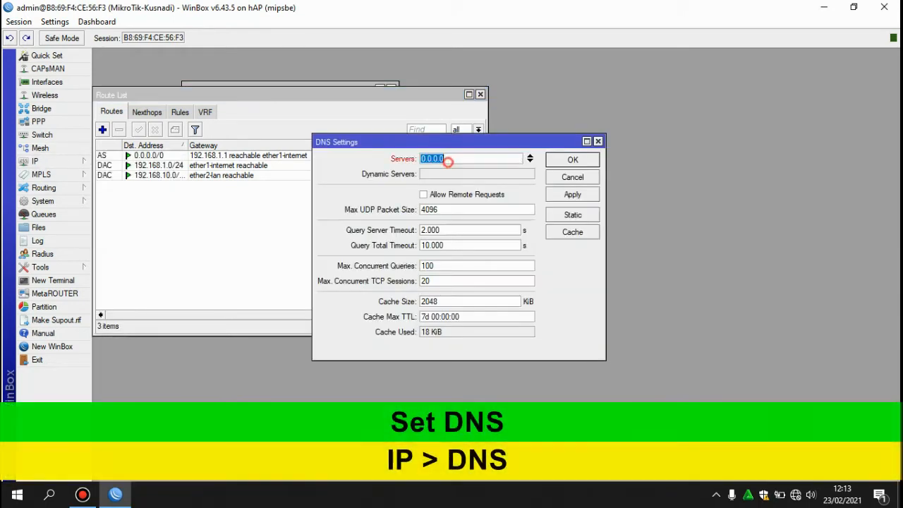
pyautogui.write('8.8.8.')
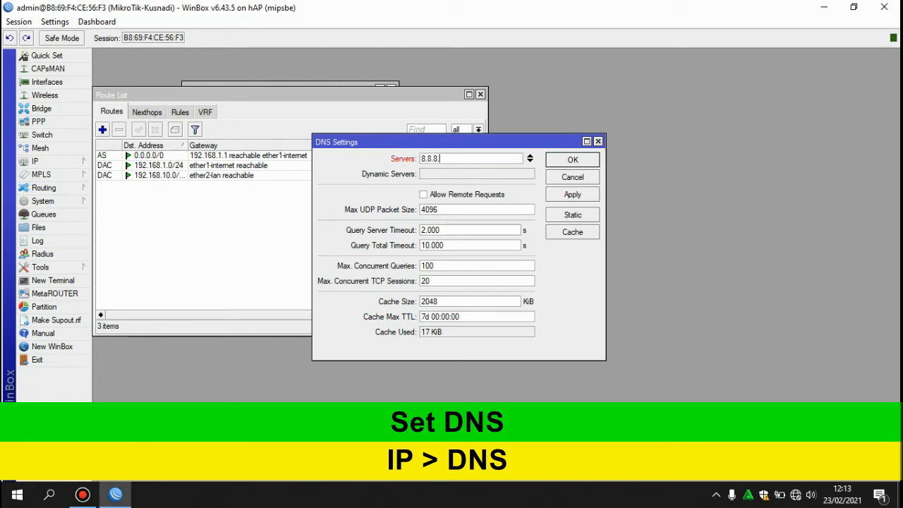
pyautogui.write('8')
pyautogui.click(530, 162)
pyautogui.write('8.8')
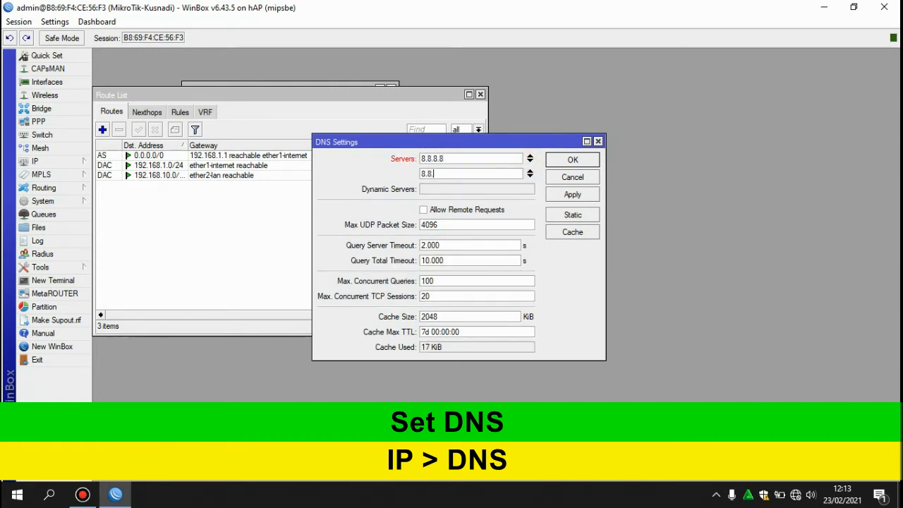
pyautogui.write('.4.4')
pyautogui.click(423, 209)
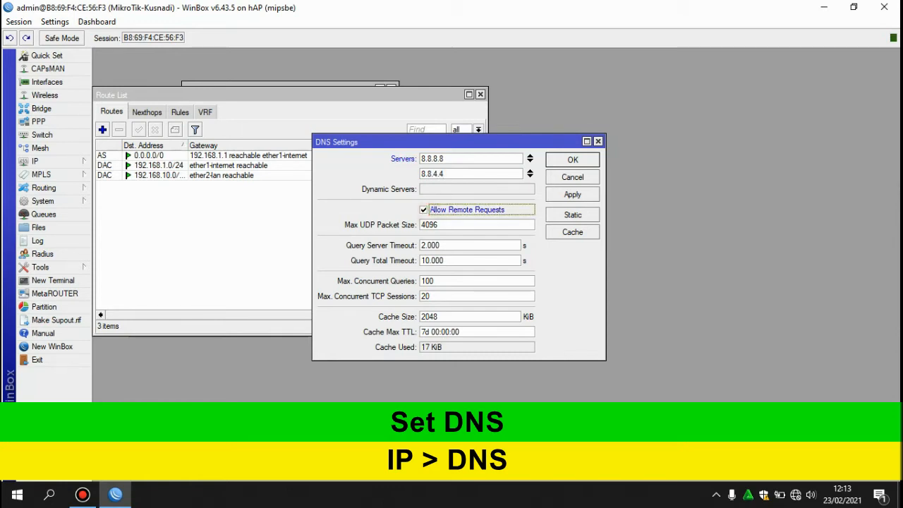
pyautogui.click(572, 195)
pyautogui.click(573, 160)
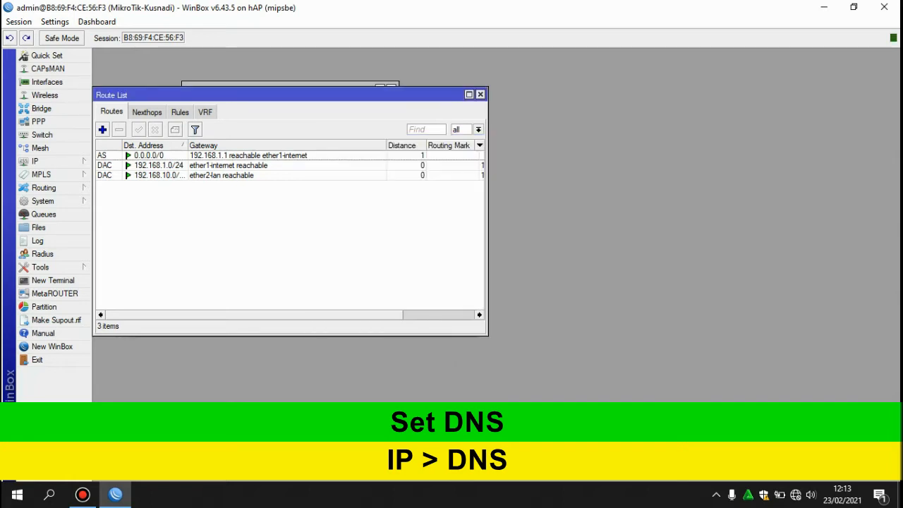
# Start a new firewall NAT rule on the srcnat chain with ether1-internet as the outgoing interface.
pyautogui.click(36, 161)
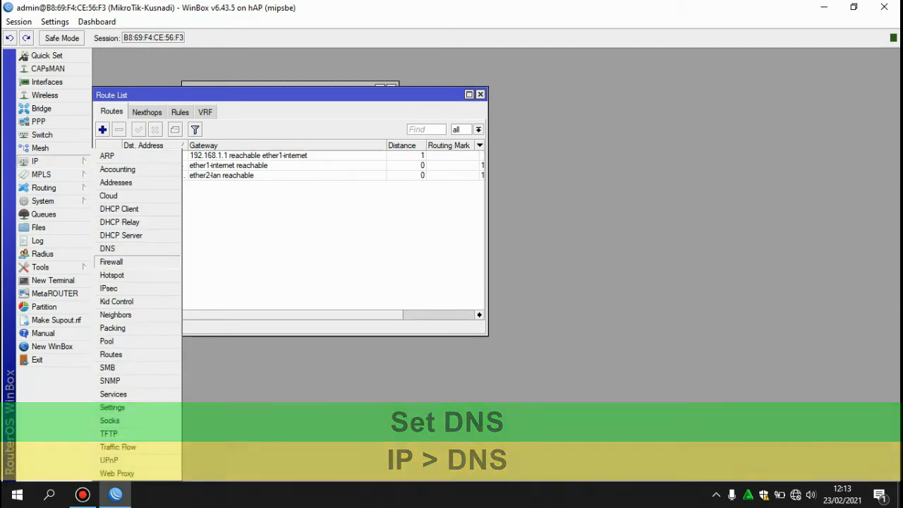
pyautogui.click(111, 262)
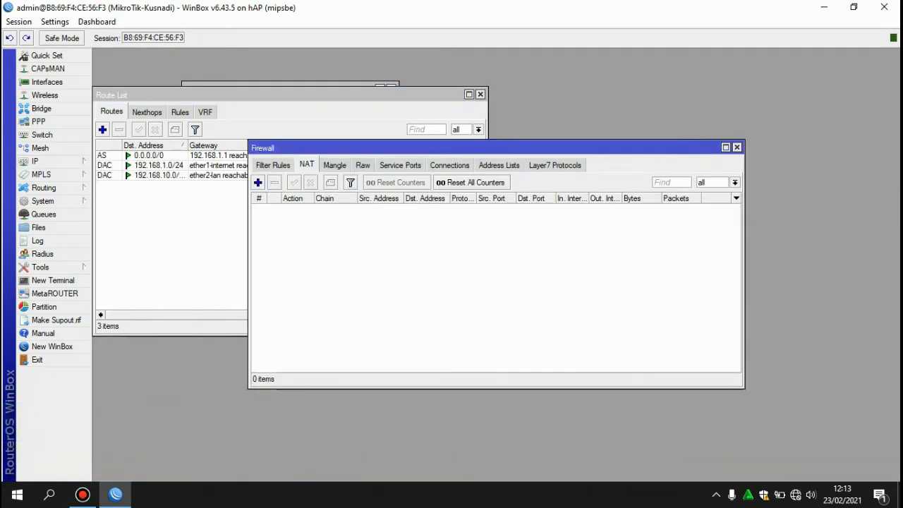
pyautogui.click(273, 165)
pyautogui.click(305, 165)
pyautogui.click(258, 182)
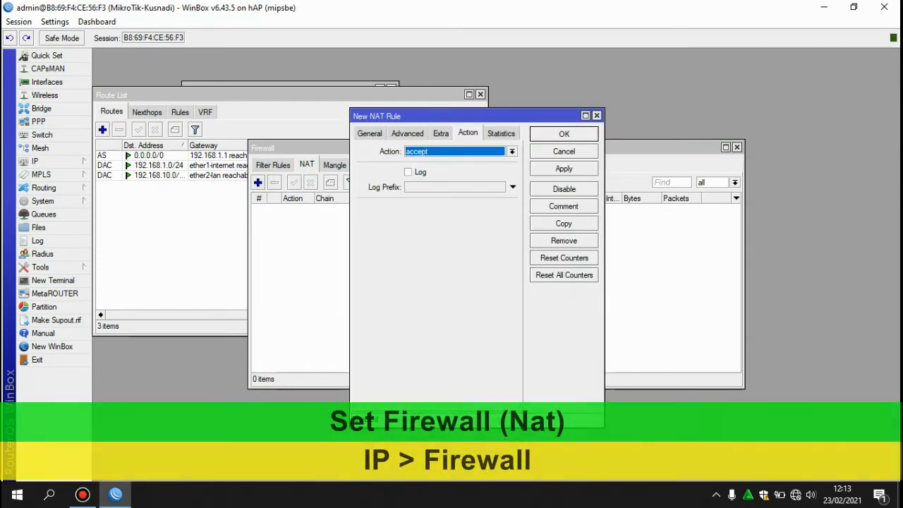
pyautogui.click(370, 133)
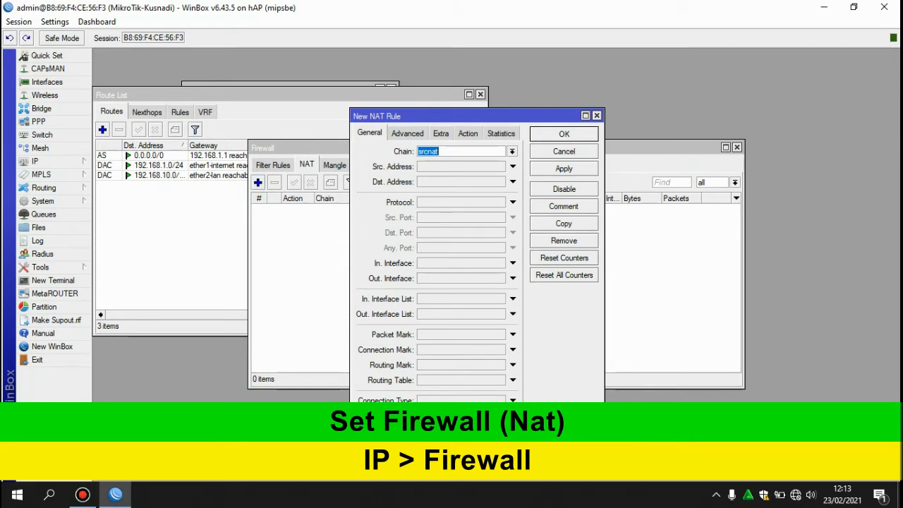
pyautogui.click(428, 278)
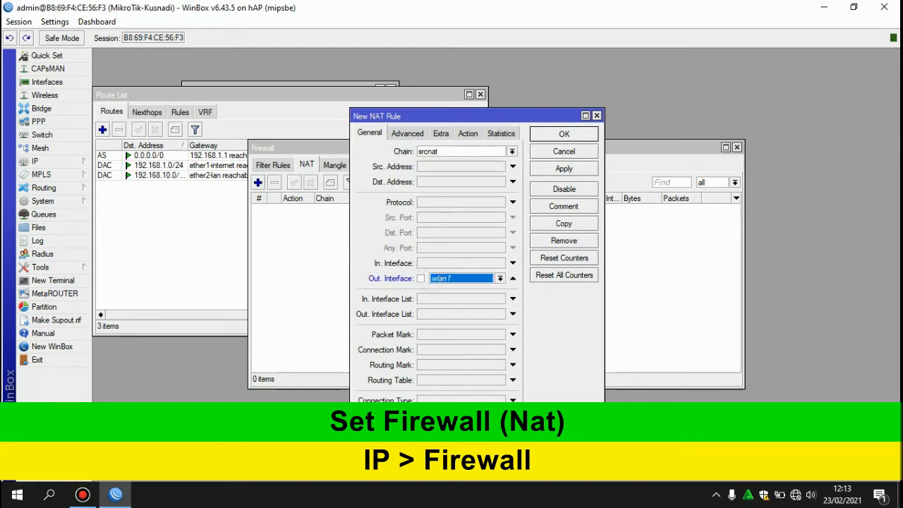
pyautogui.click(498, 279)
pyautogui.click(455, 323)
# Set the NAT rule's action to masquerade and save the rule.
pyautogui.click(468, 133)
pyautogui.click(460, 152)
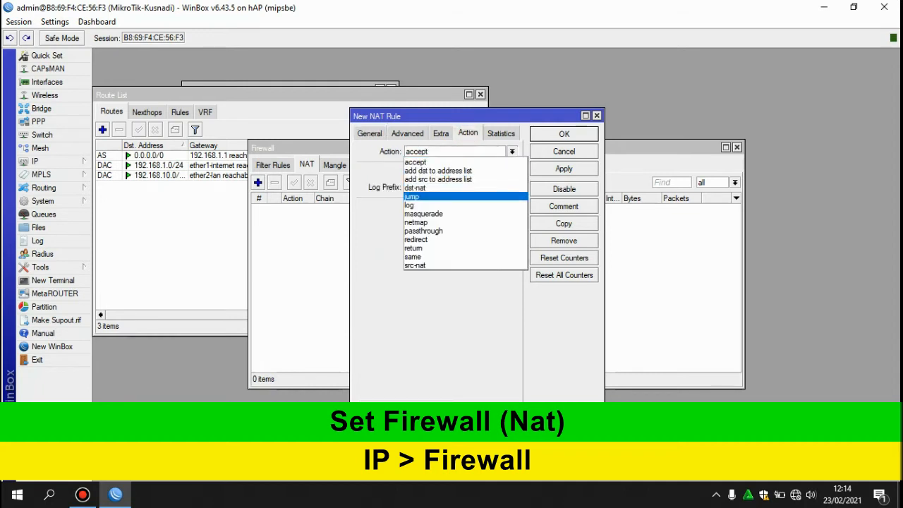
pyautogui.click(423, 213)
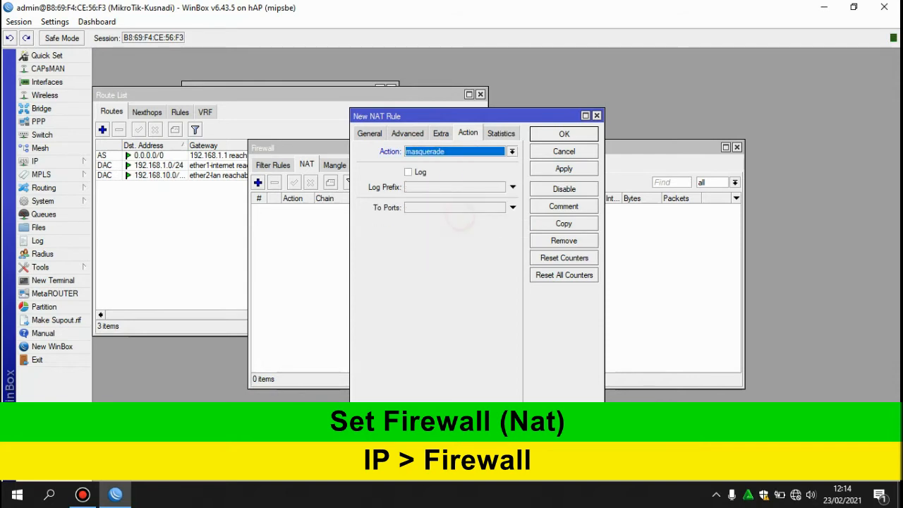
pyautogui.click(564, 169)
pyautogui.click(563, 134)
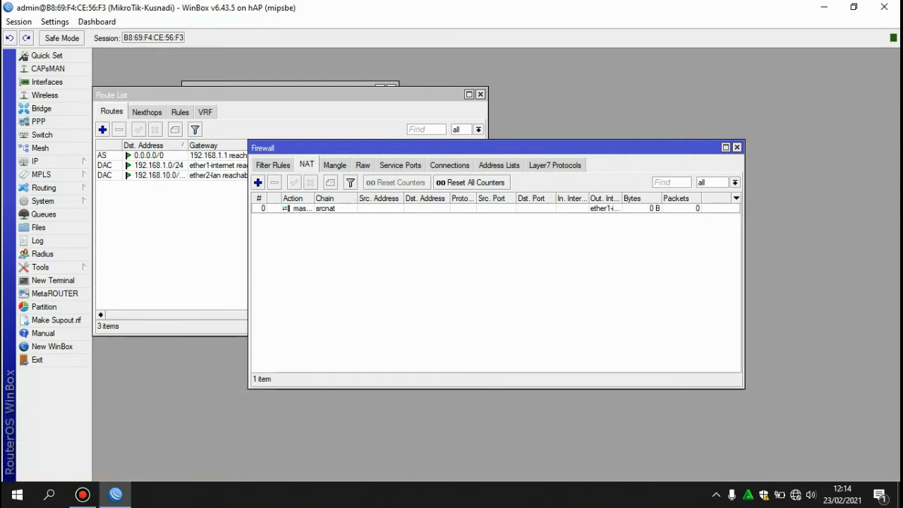
# Test the router's internet connection by pinging google.com from a new terminal, and stop the ping.
pyautogui.click(53, 280)
pyautogui.write('p')
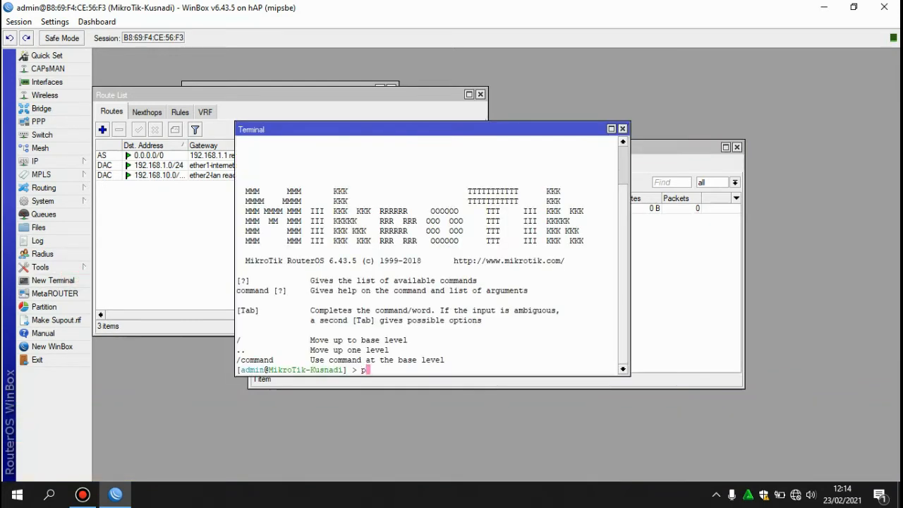
pyautogui.write('ing google')
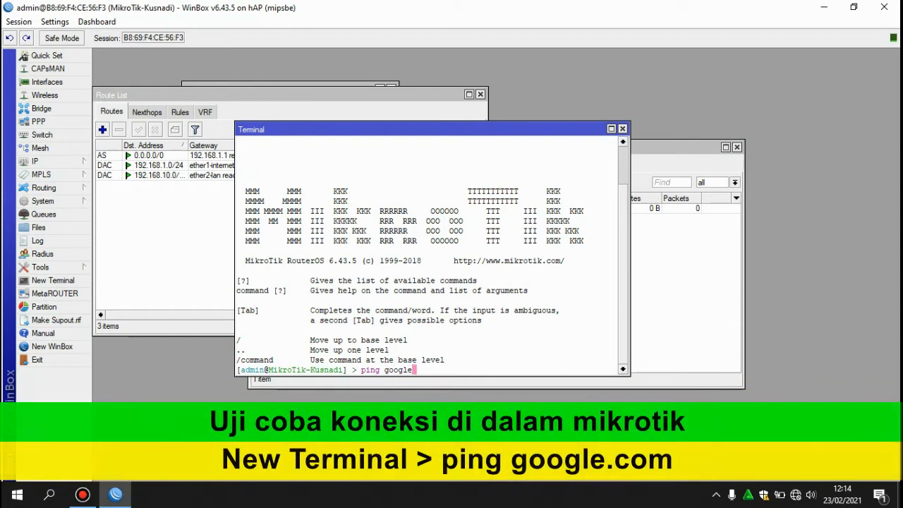
pyautogui.write('.com')
pyautogui.press('Return')
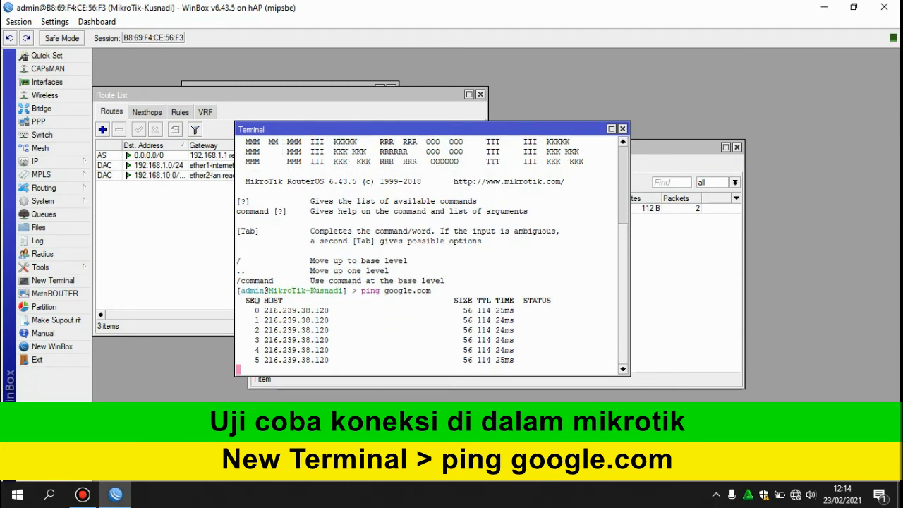
pyautogui.hotkey('ctrl', 'c')
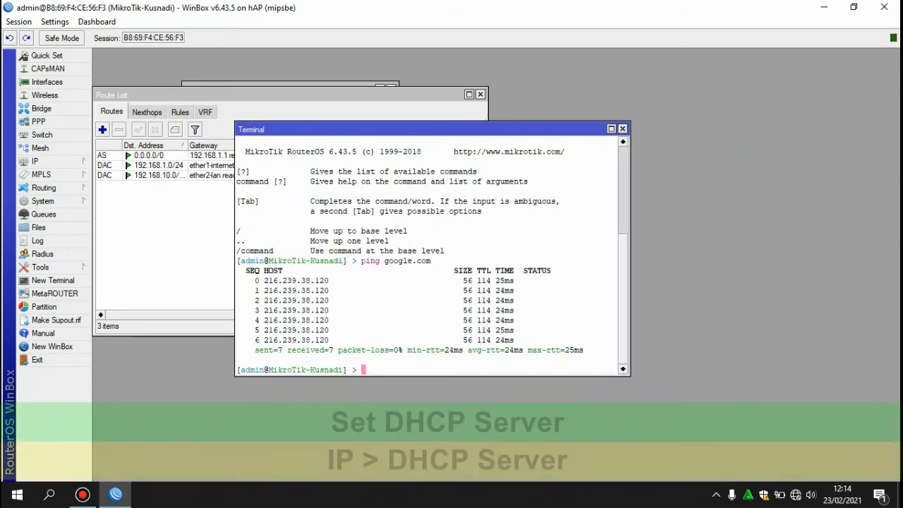
# Close the open configuration windows and the terminal to clear the workspace.
pyautogui.click(481, 94)
pyautogui.click(391, 90)
pyautogui.click(622, 129)
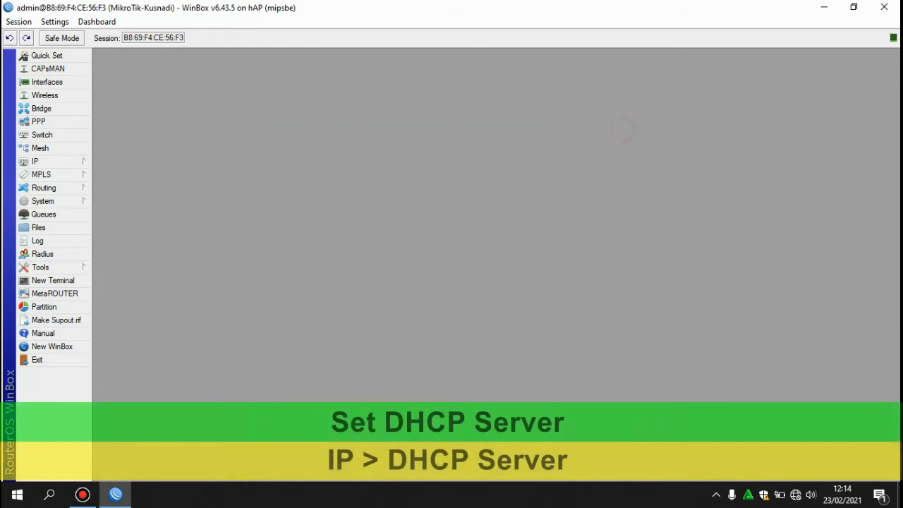
# Run the DHCP server setup on ether2-lan, accepting address space 192.168.10.0/24 and gateway 192.168.10.1.
pyautogui.click(68, 161)
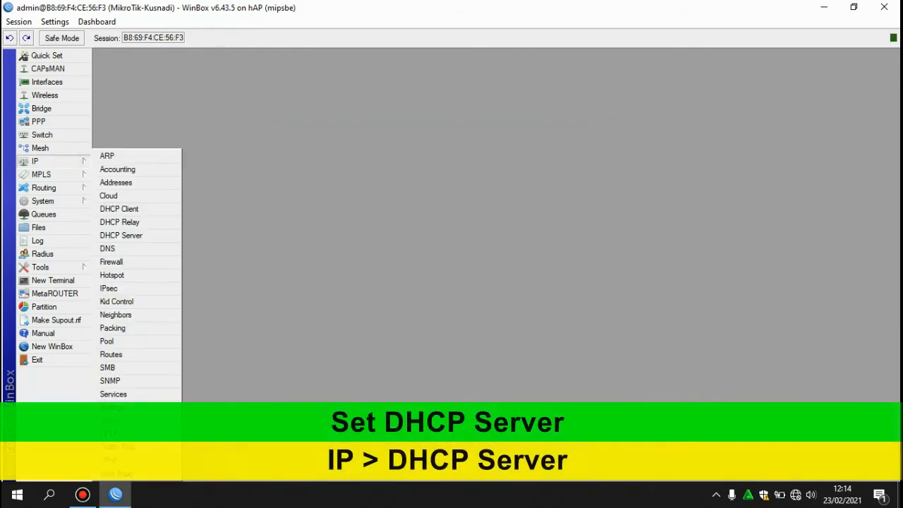
pyautogui.click(126, 235)
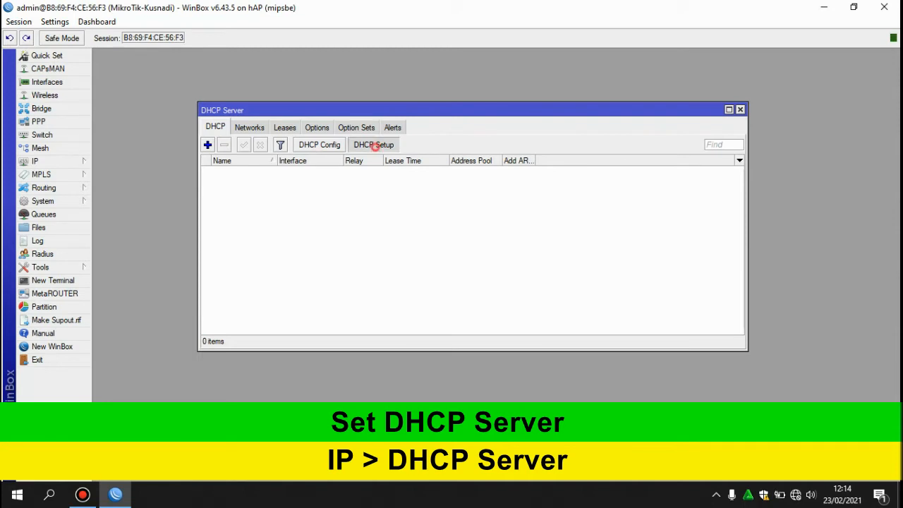
pyautogui.click(372, 144)
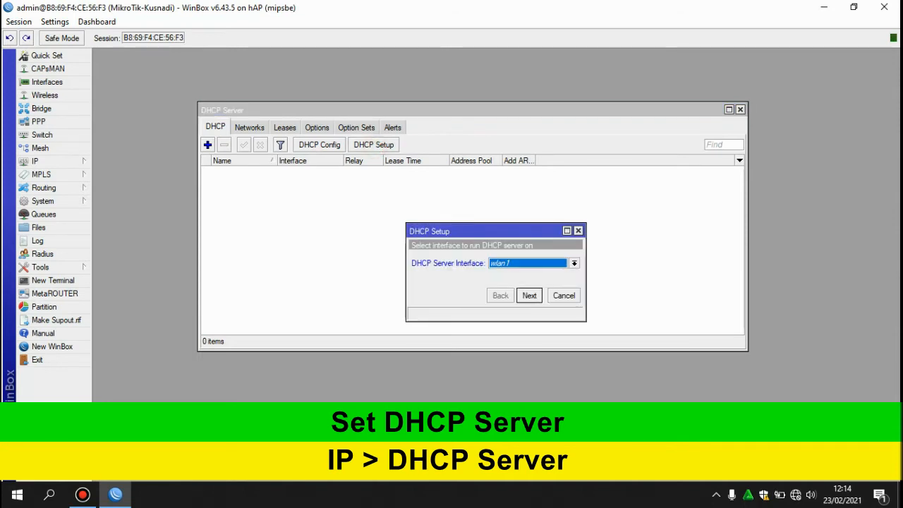
pyautogui.click(529, 262)
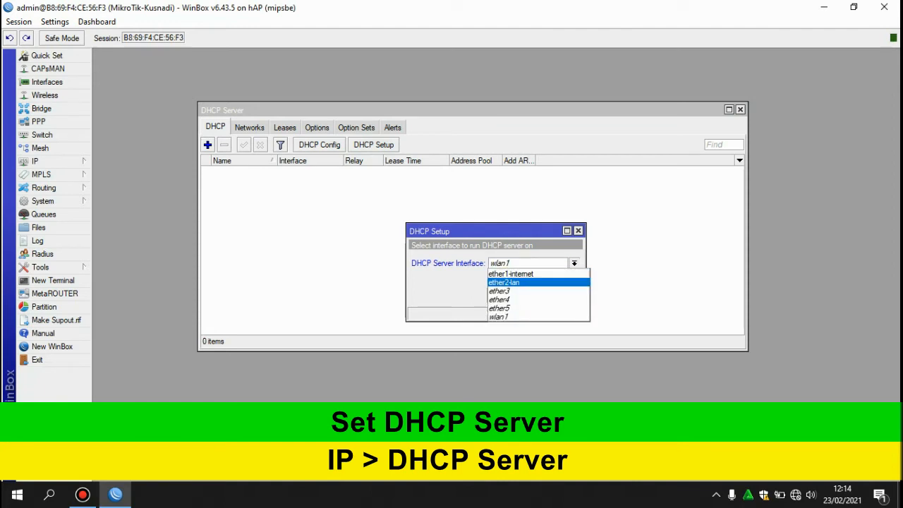
pyautogui.click(523, 282)
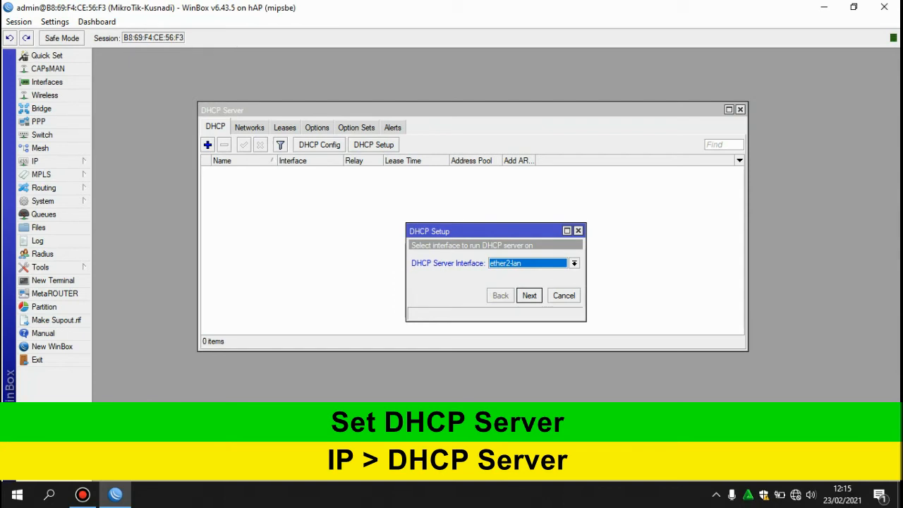
pyautogui.click(529, 295)
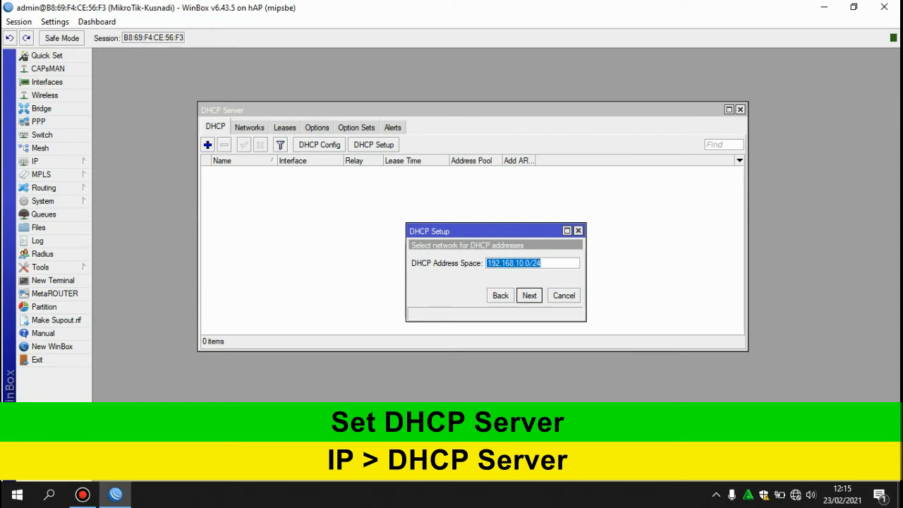
pyautogui.click(530, 293)
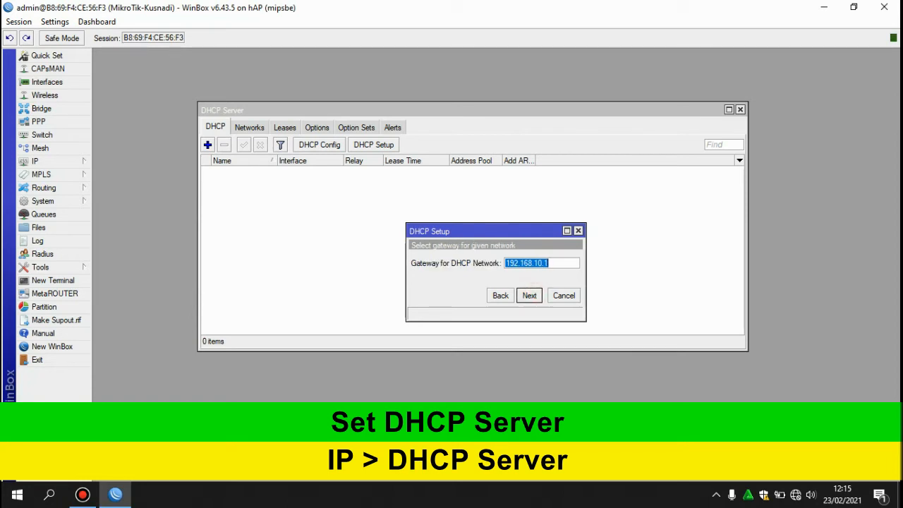
pyautogui.click(529, 295)
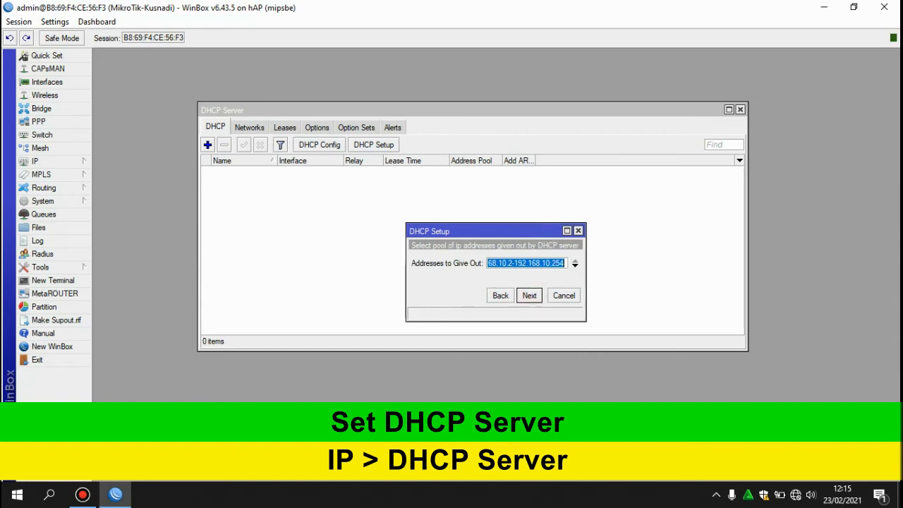
# Check the DHCP address pool from start to end and accept the range 192.168.10.2-192.168.10.254.
pyautogui.click(497, 263)
pyautogui.press('Left')
pyautogui.press('Left')
pyautogui.press('Left')
pyautogui.press('Left')
pyautogui.press('Left')
pyautogui.press('Left')
pyautogui.press('Left')
pyautogui.press('Left')
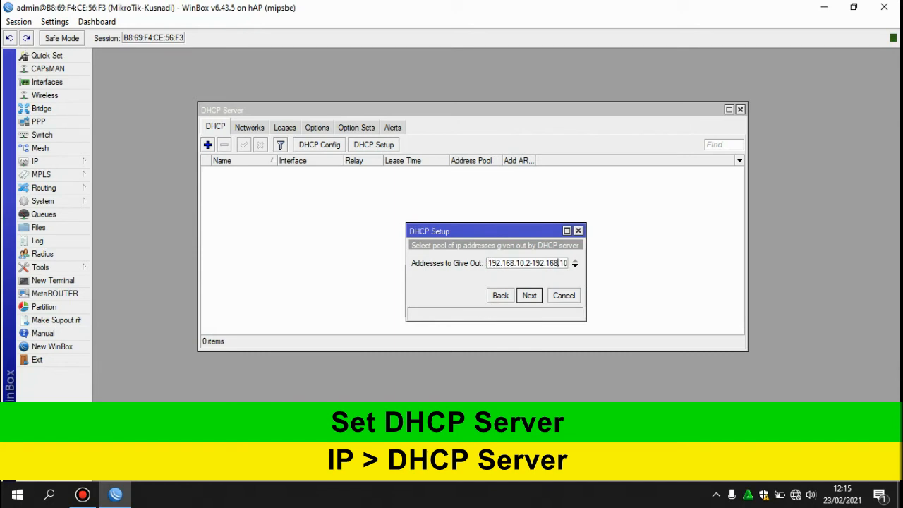
pyautogui.press('Right')
pyautogui.press('Right')
pyautogui.press('Right')
pyautogui.press('Right')
pyautogui.press('Right')
pyautogui.press('Right')
pyautogui.press('Right')
pyautogui.press('Return')
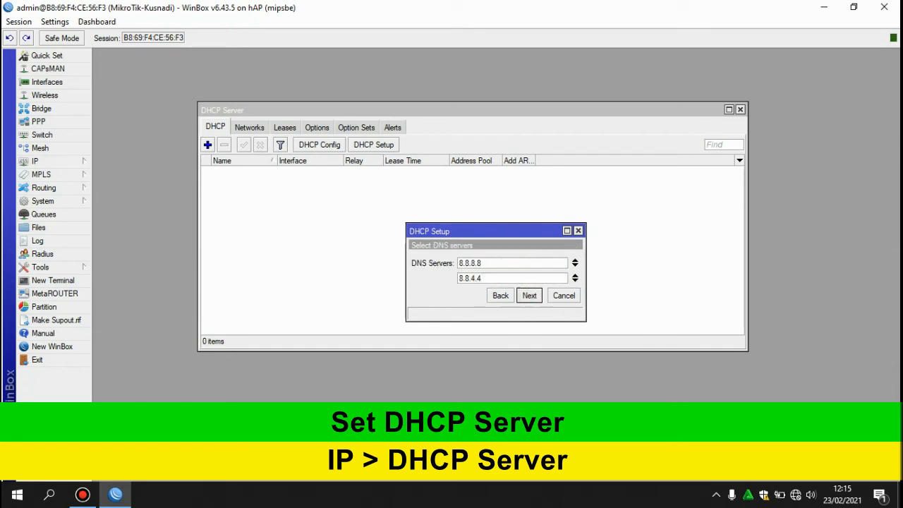
# Finish the DHCP setup with DNS servers 8.8.8.8 and 8.8.4.4 and lease time 00:10:00, and close WinBox.
pyautogui.press('Return')
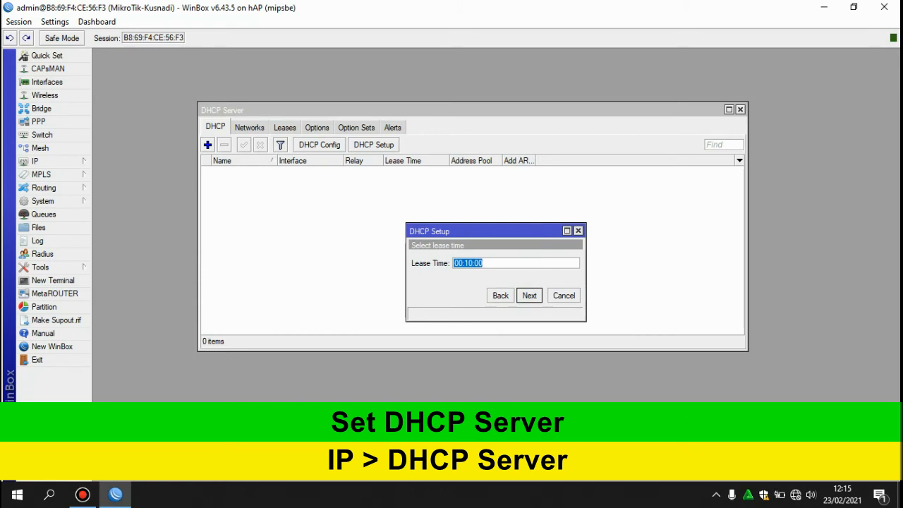
pyautogui.press('Return')
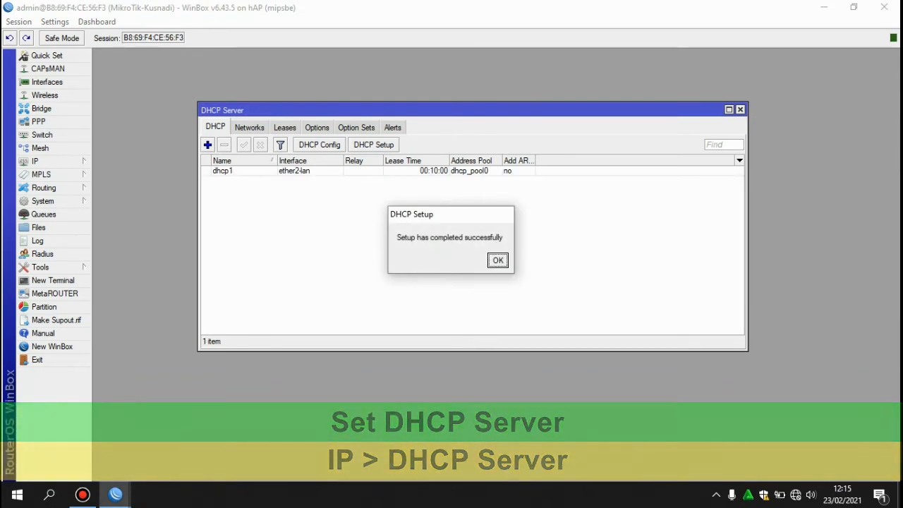
pyautogui.press('Return')
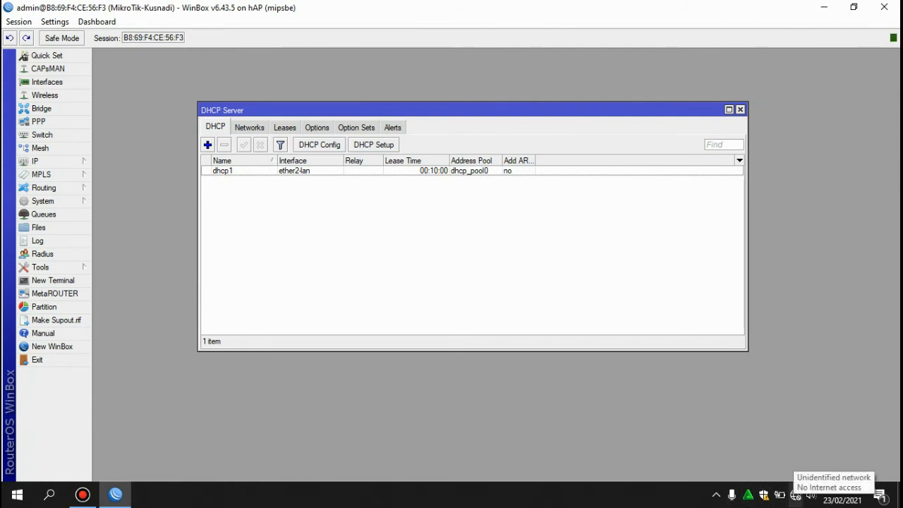
pyautogui.click(740, 109)
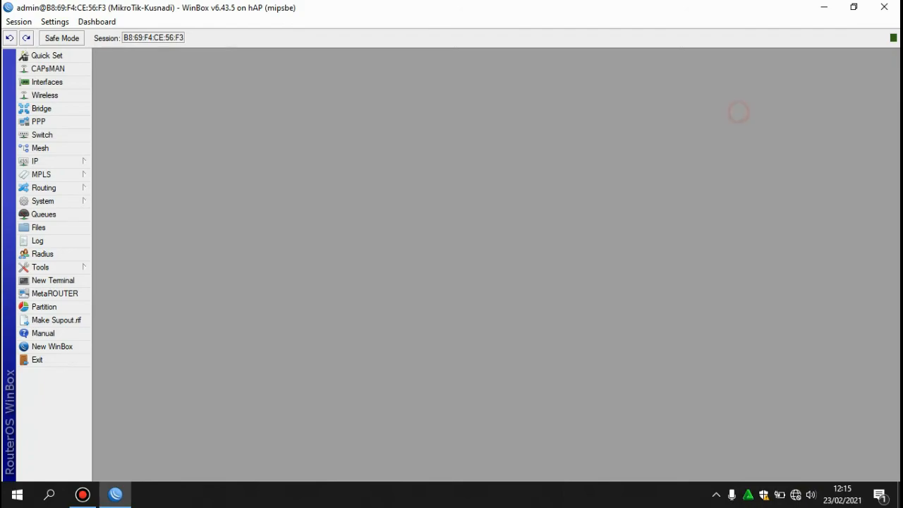
pyautogui.click(884, 7)
# Set the Windows Ethernet adapter's TCP/IPv4 properties to obtain the IP address and DNS server address automatically.
pyautogui.rightClick(795, 494)
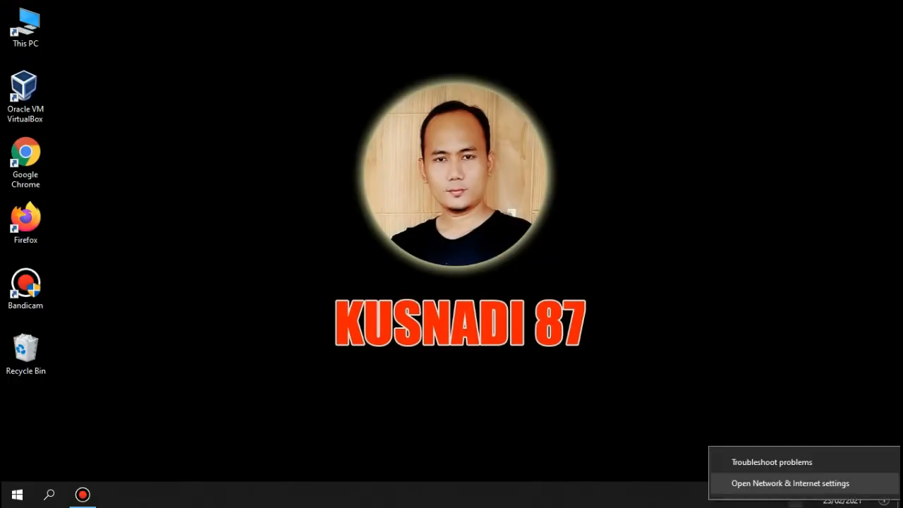
pyautogui.click(776, 482)
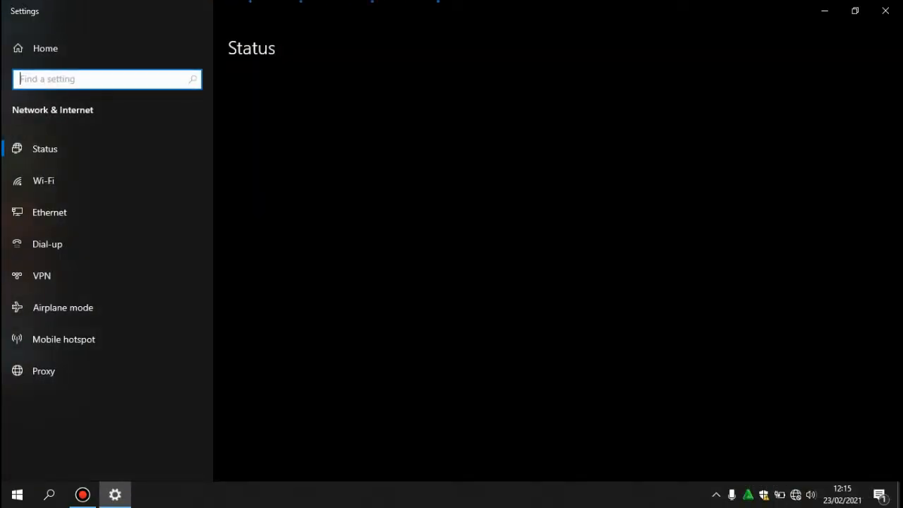
pyautogui.click(302, 461)
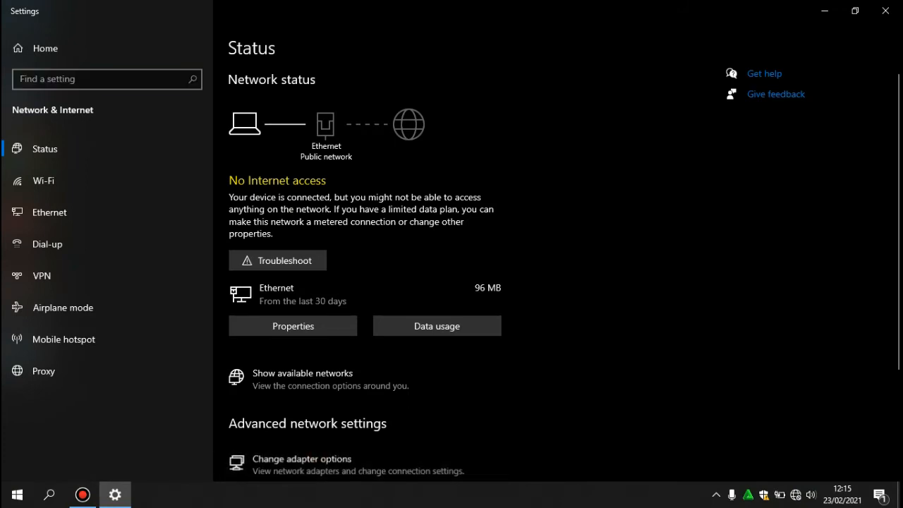
pyautogui.doubleClick(95, 123)
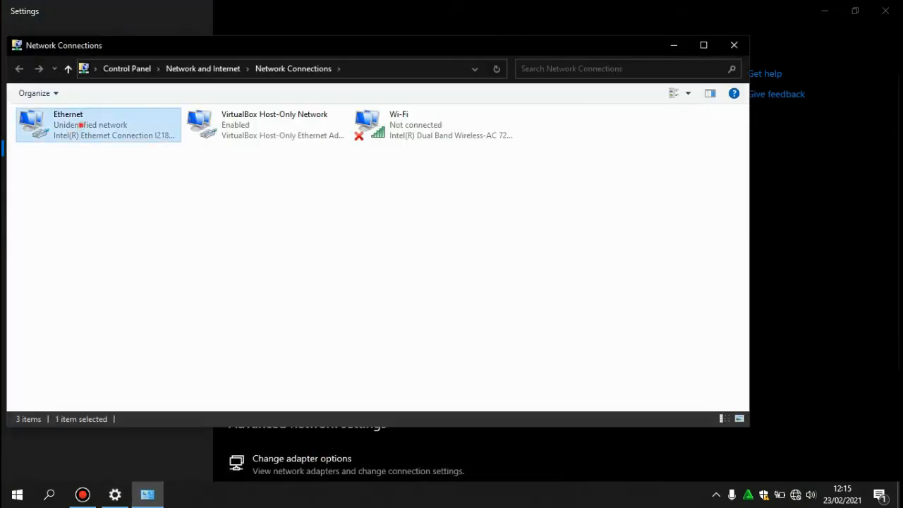
pyautogui.click(372, 356)
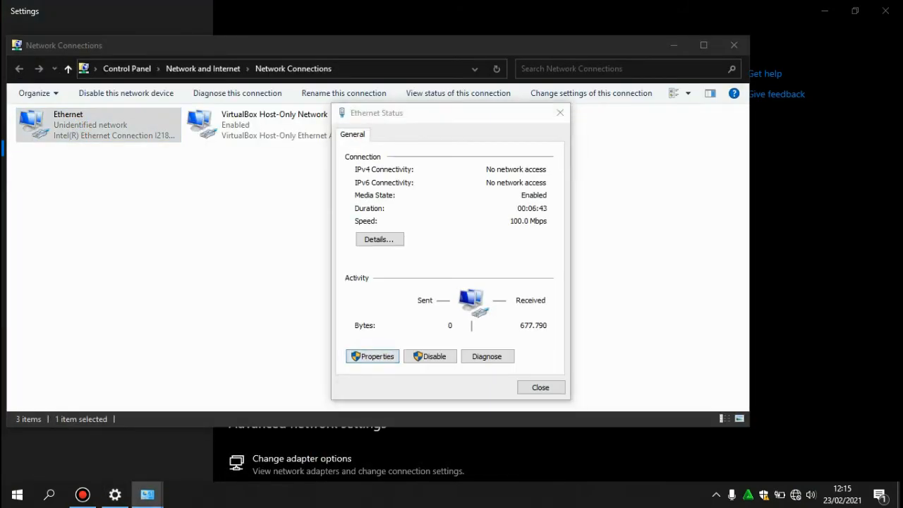
pyautogui.doubleClick(445, 275)
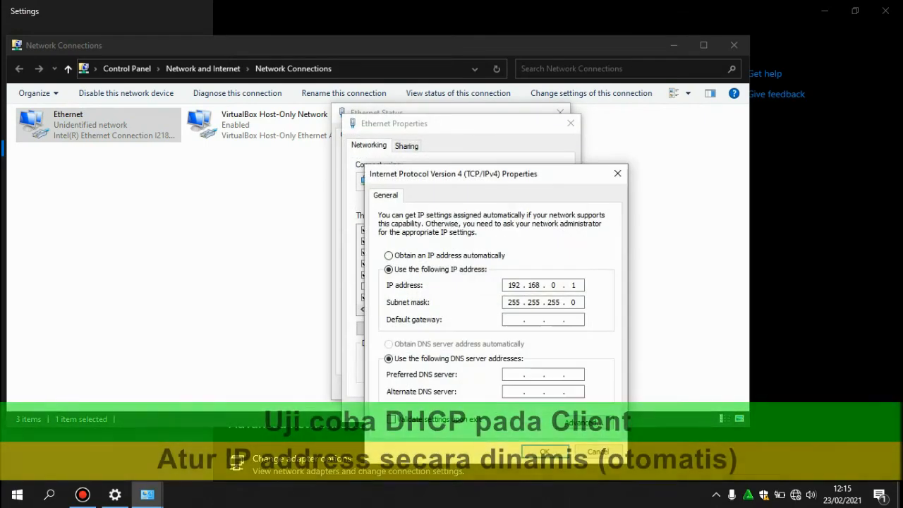
pyautogui.click(454, 256)
pyautogui.click(433, 343)
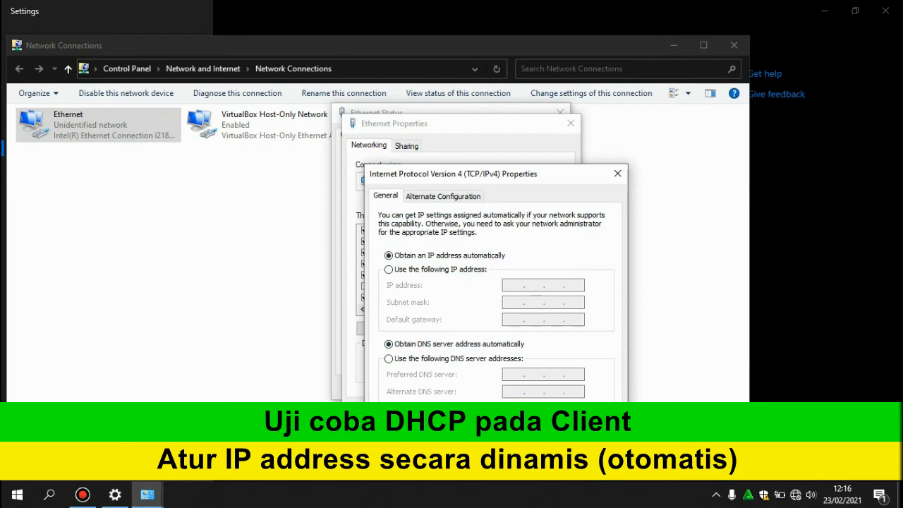
pyautogui.click(541, 449)
pyautogui.click(498, 408)
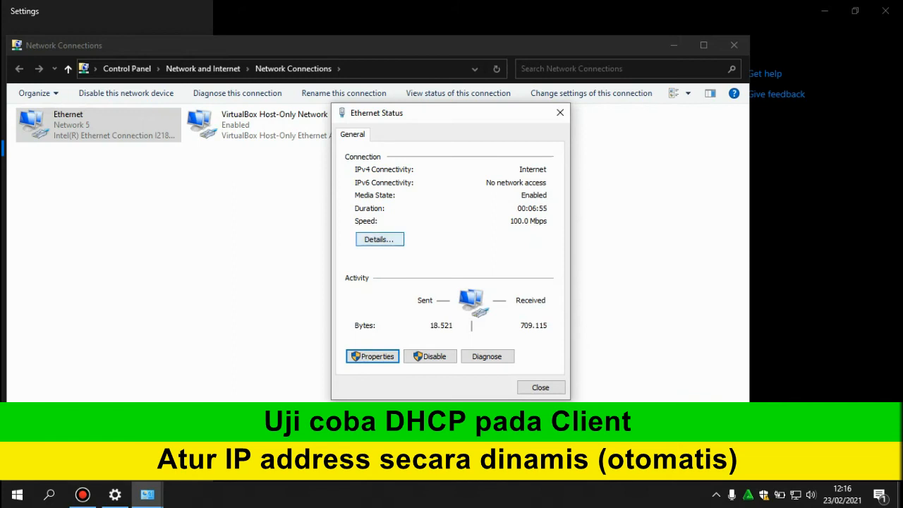
# Examine the Ethernet connection details for the addresses assigned by DHCP, and close the network windows and Settings.
pyautogui.click(379, 239)
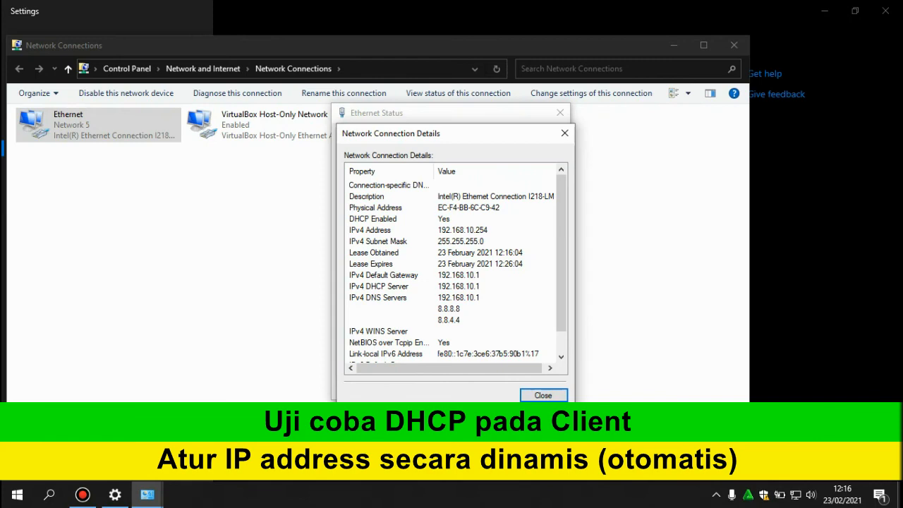
pyautogui.click(543, 395)
pyautogui.click(536, 381)
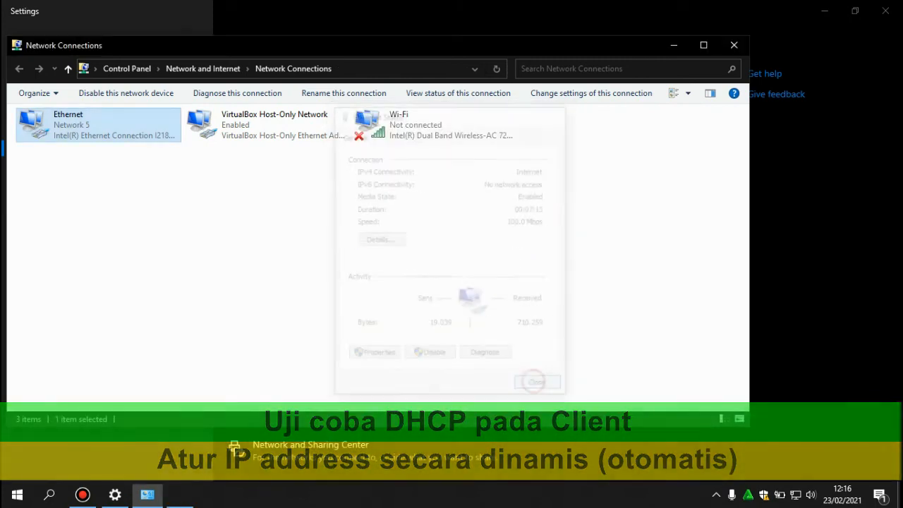
pyautogui.click(734, 45)
pyautogui.click(885, 10)
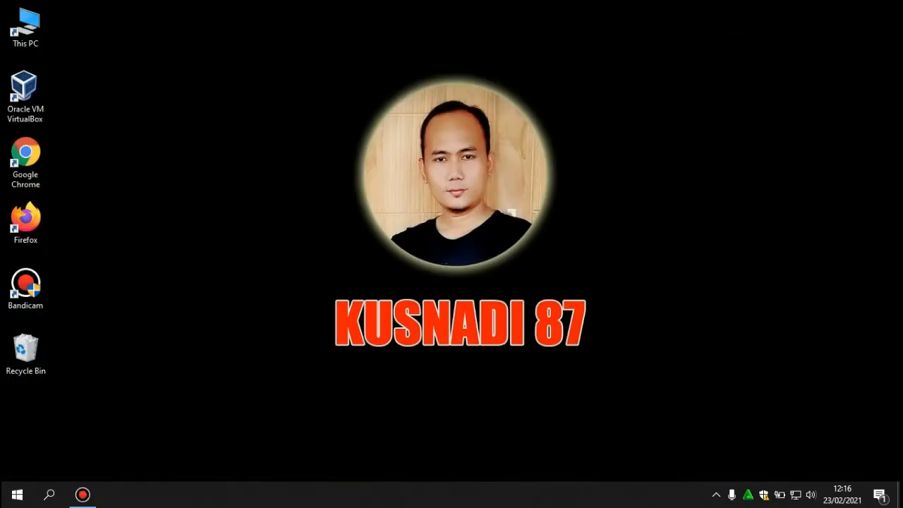
# Test the client's internet connection by pinging google.com from the Windows Command Prompt, and close it.
pyautogui.press('super+r')
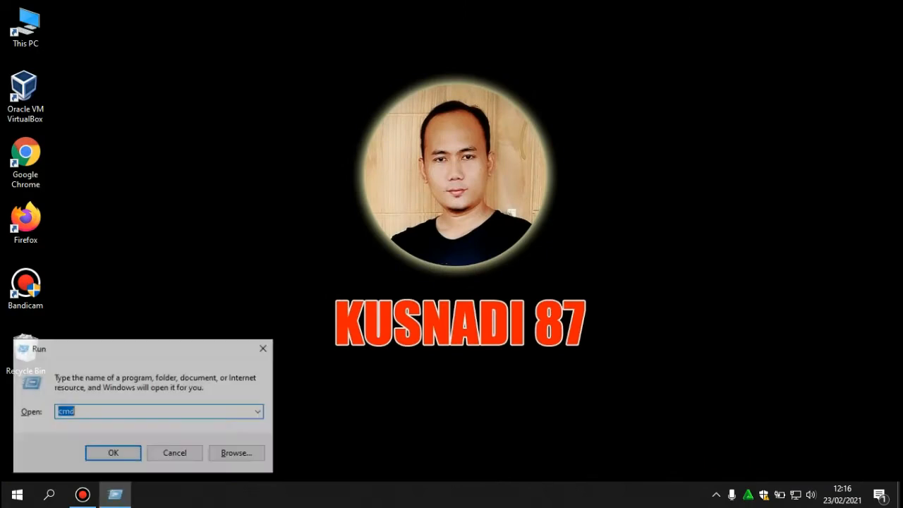
pyautogui.press('Return')
pyautogui.write('ping google.com')
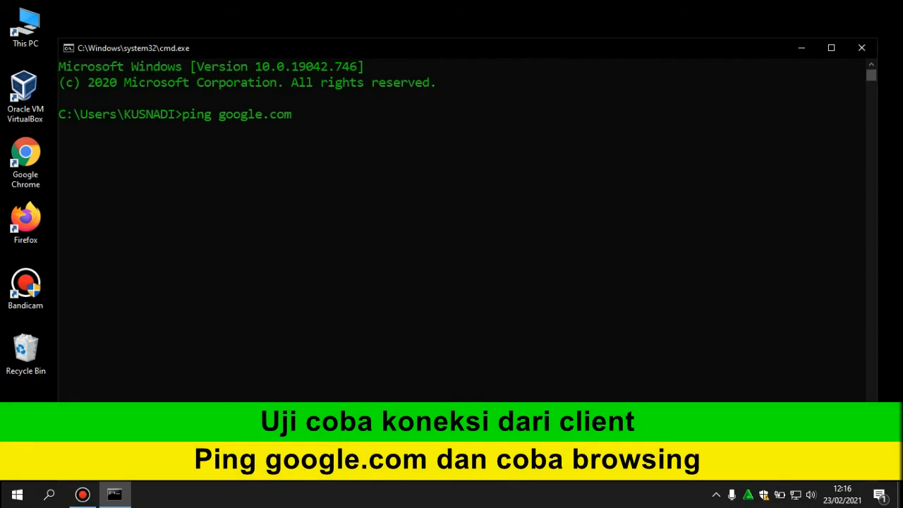
pyautogui.press('Return')
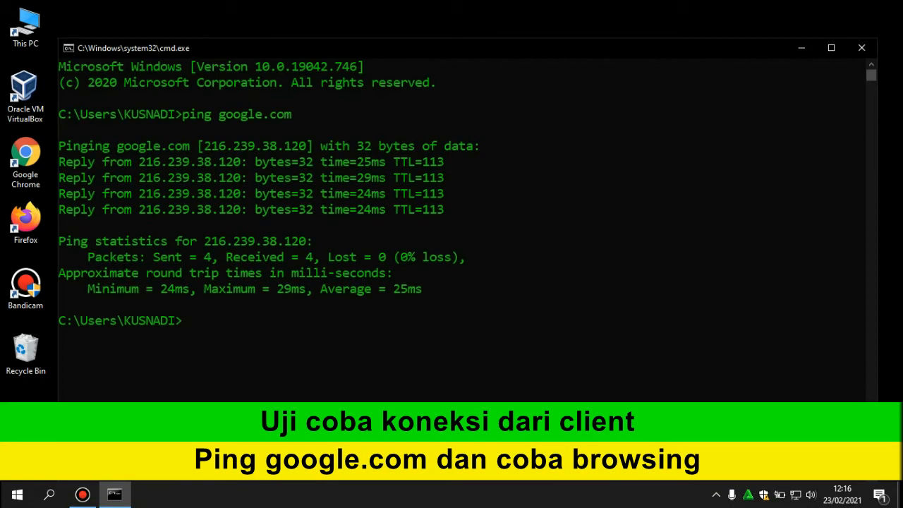
pyautogui.click(862, 47)
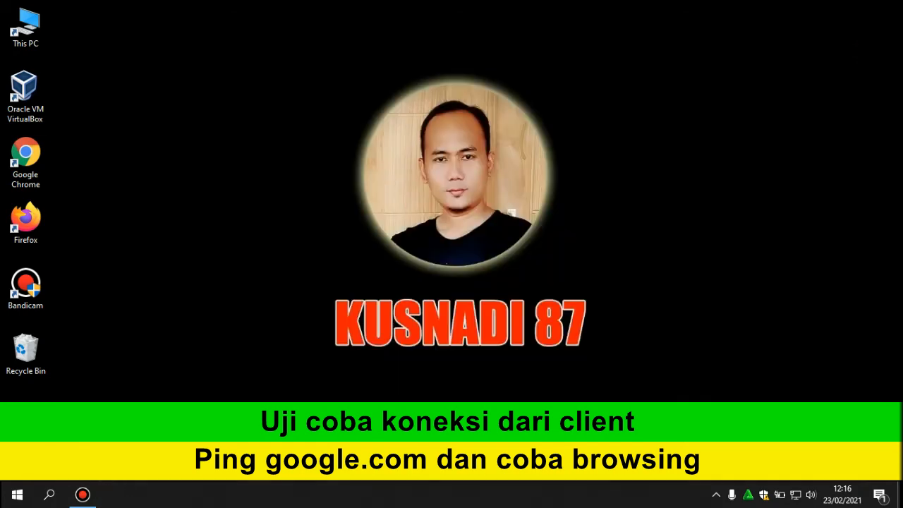
# Test browsing from the client by loading google.com in Google Chrome, and close the browser.
pyautogui.click(17, 493)
pyautogui.click(69, 328)
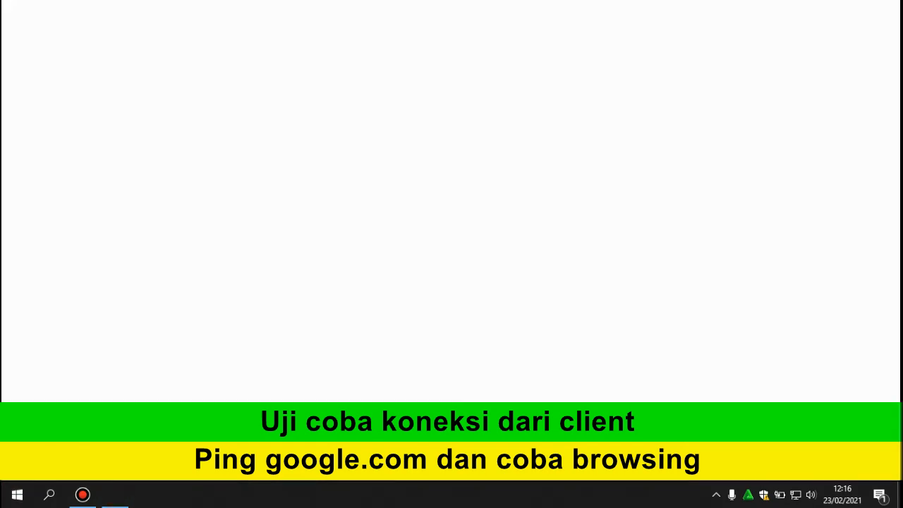
pyautogui.write('google.com')
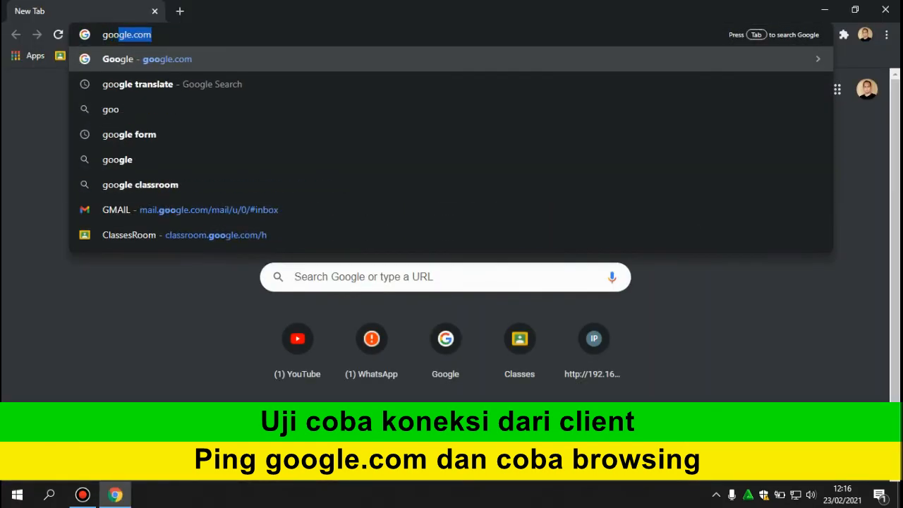
pyautogui.press('Return')
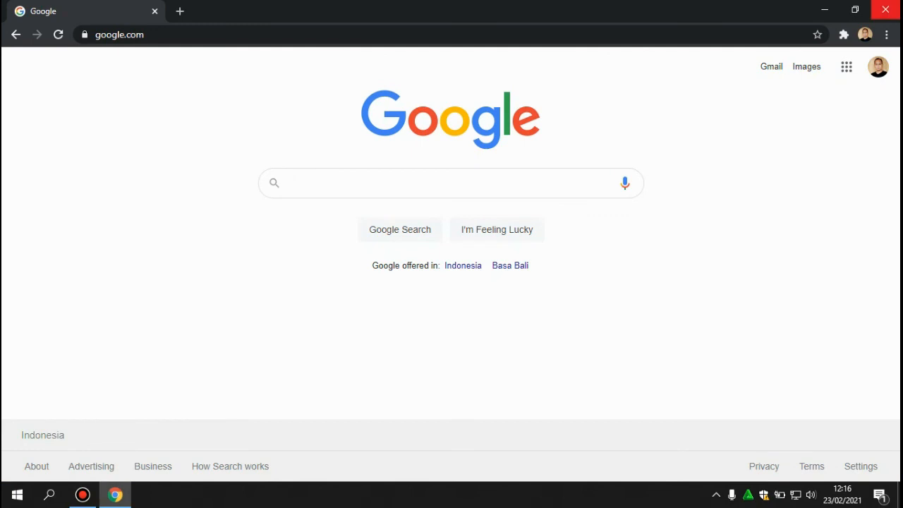
pyautogui.click(885, 10)
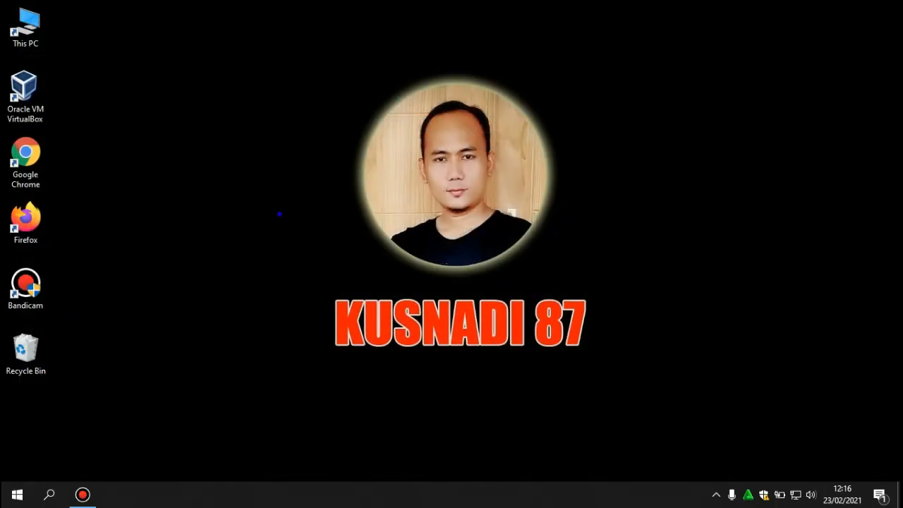